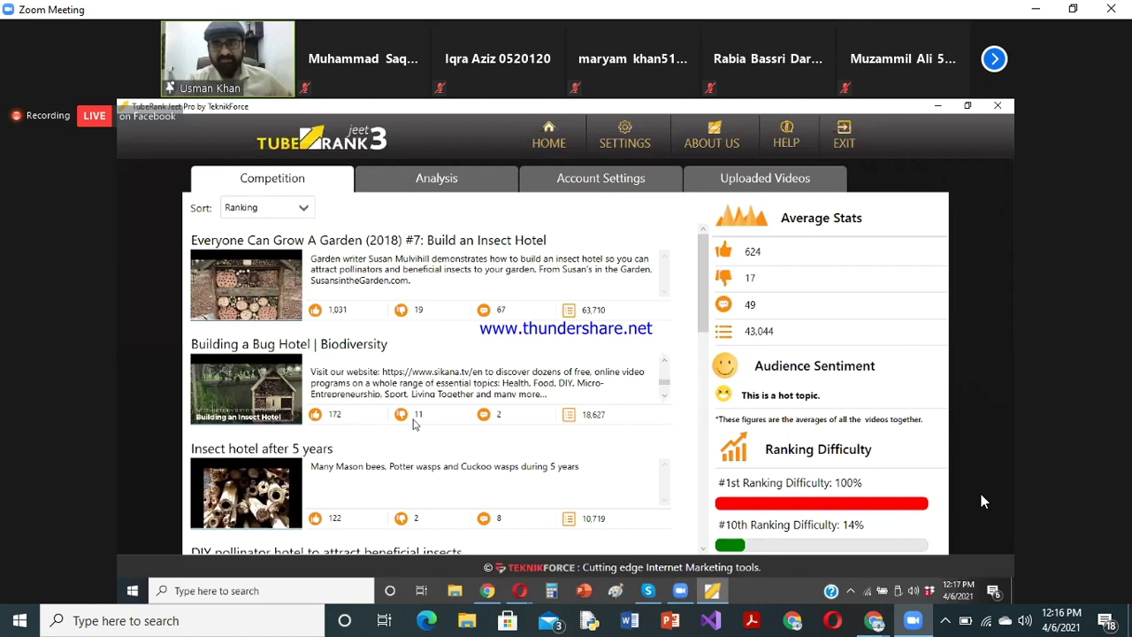
Step: Start a new keyword analysis for "insect hotel" with 5 videos to analyze and maximize the results window
click(549, 146)
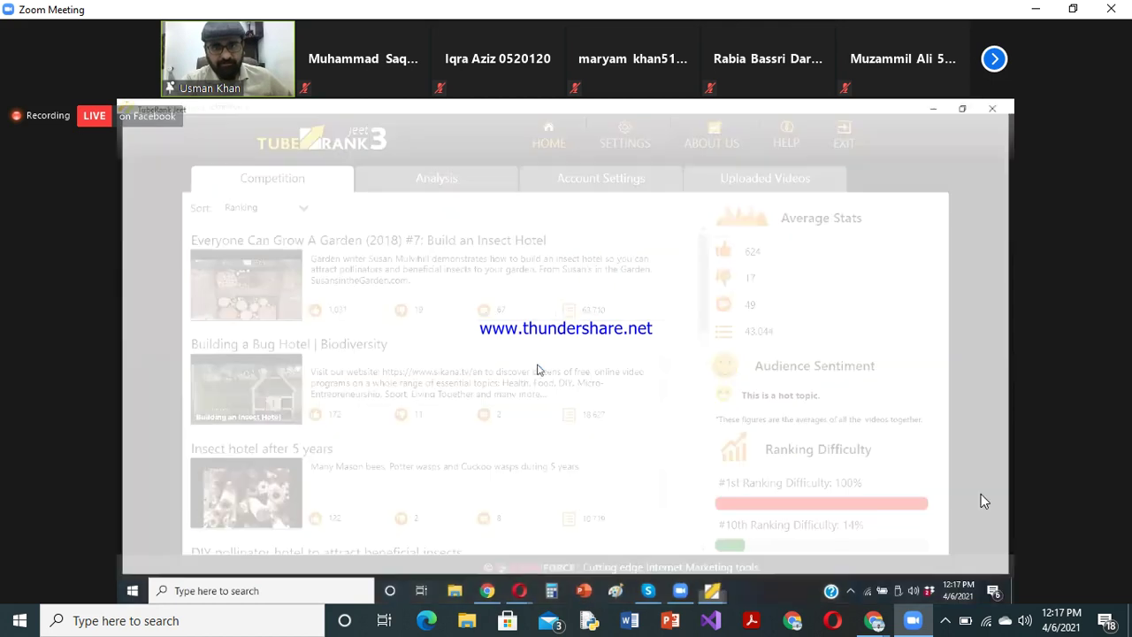
click(535, 395)
text(in)
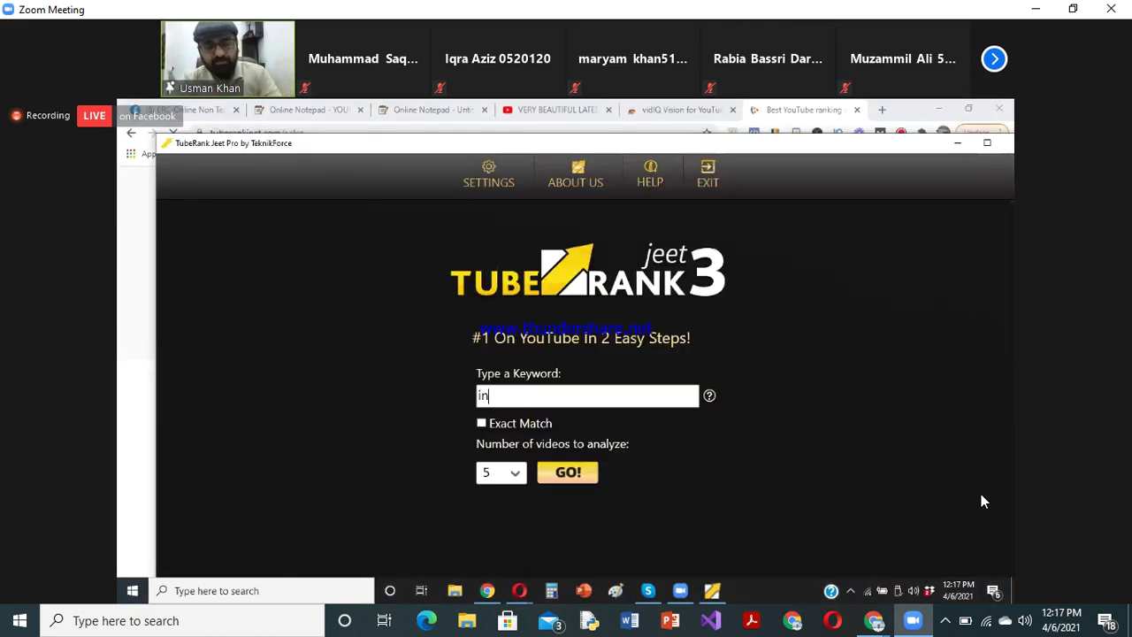
text(sect hotel)
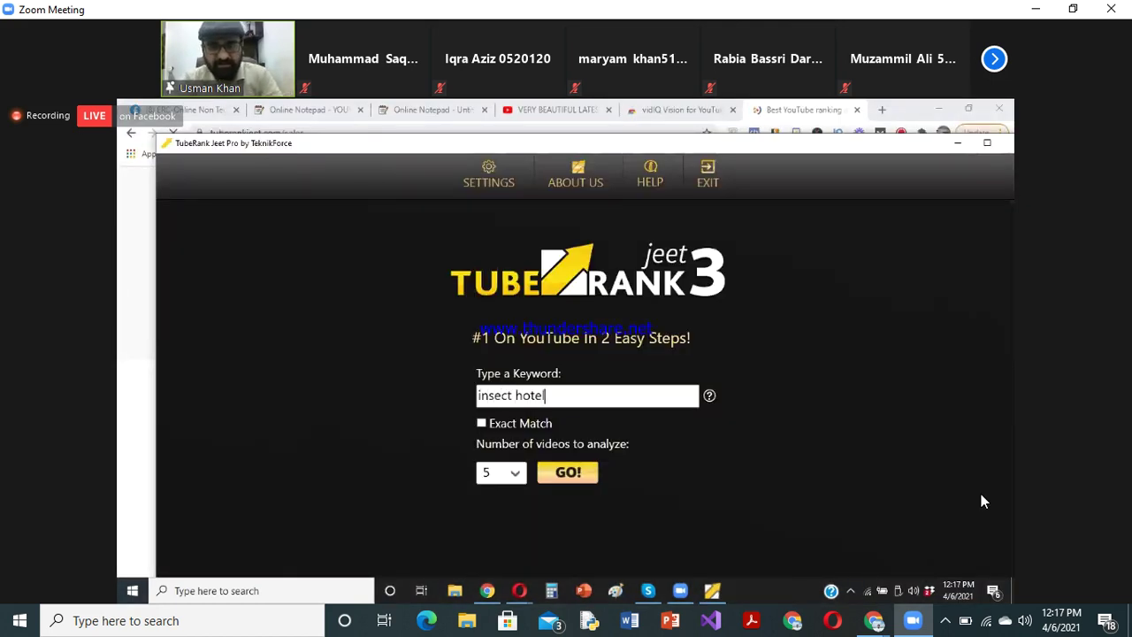
click(505, 474)
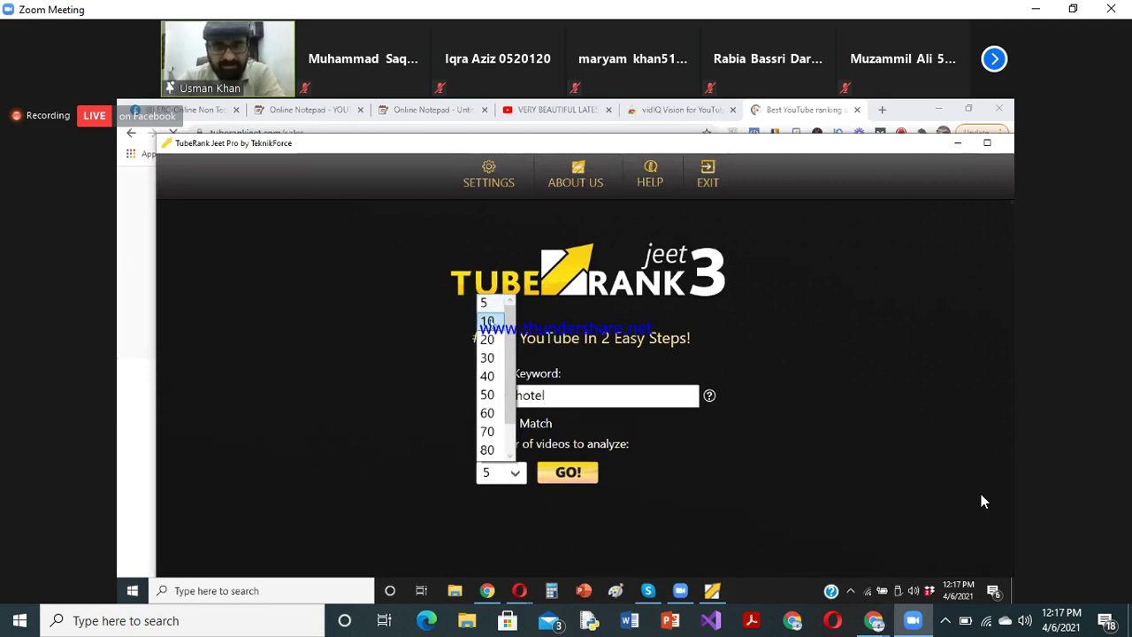
click(489, 302)
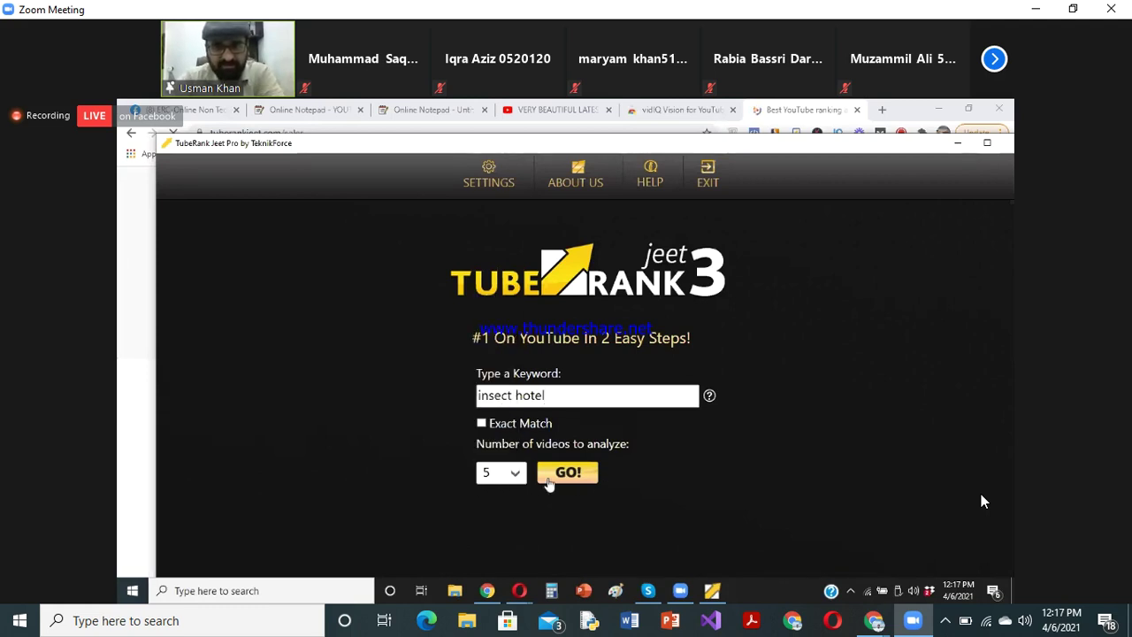
click(548, 477)
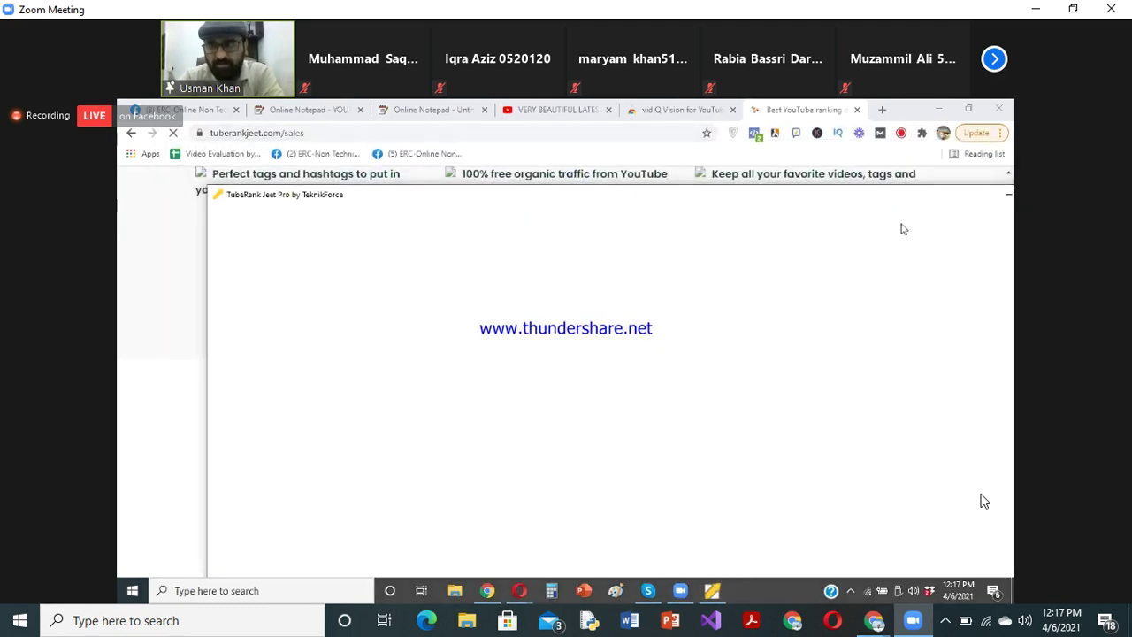
drag(875, 202, 721, 119)
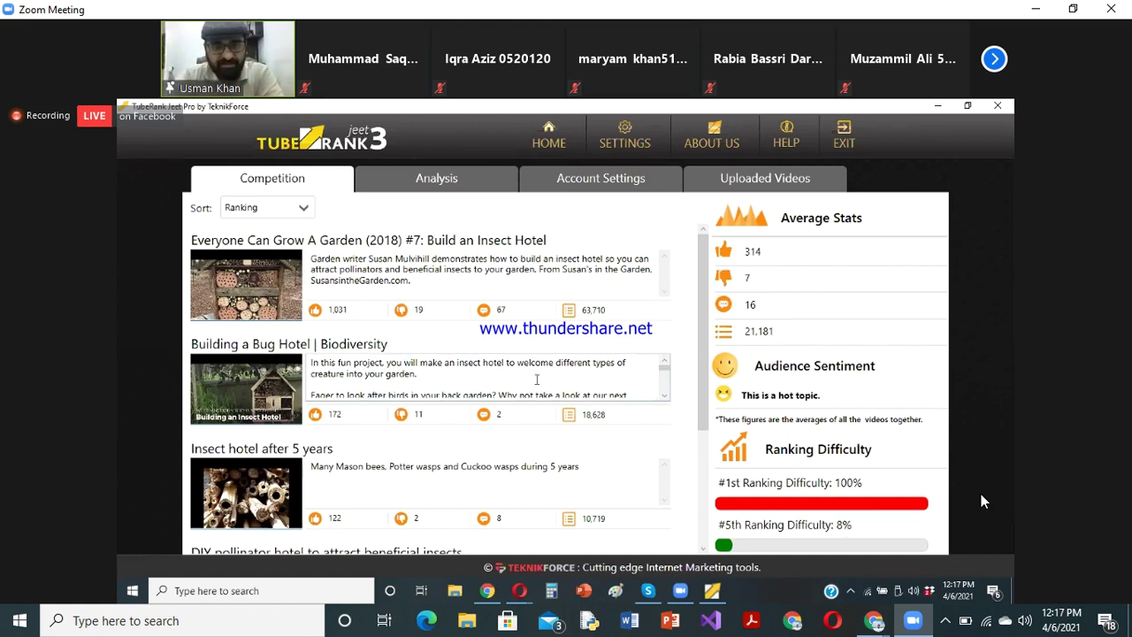
Step: Open the analysis view and set the new video's title to "Top 5 Insect Hotel Reviews"
click(461, 184)
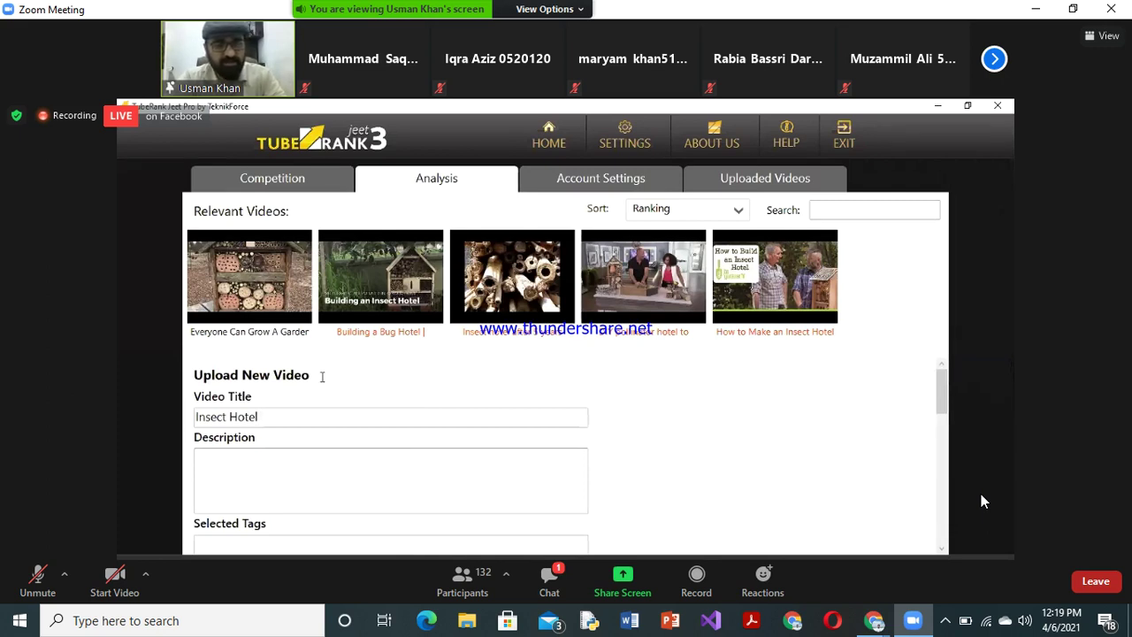
key(Home)
text(Top 5)
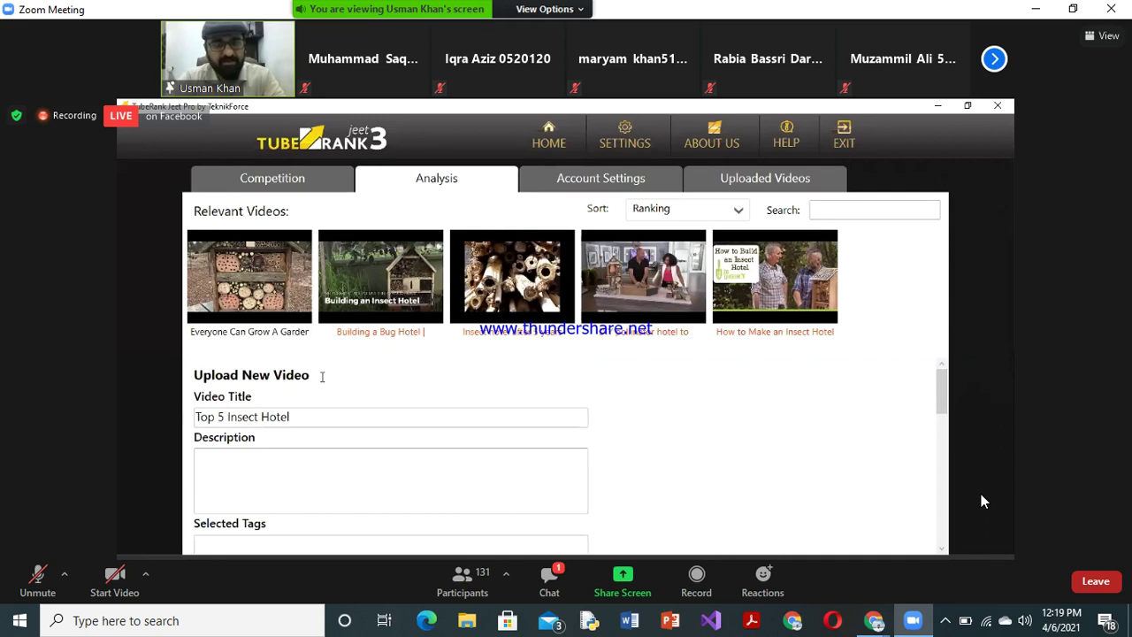
key(ctrl+Right)
key(ctrl+Right)
text(Reviews)
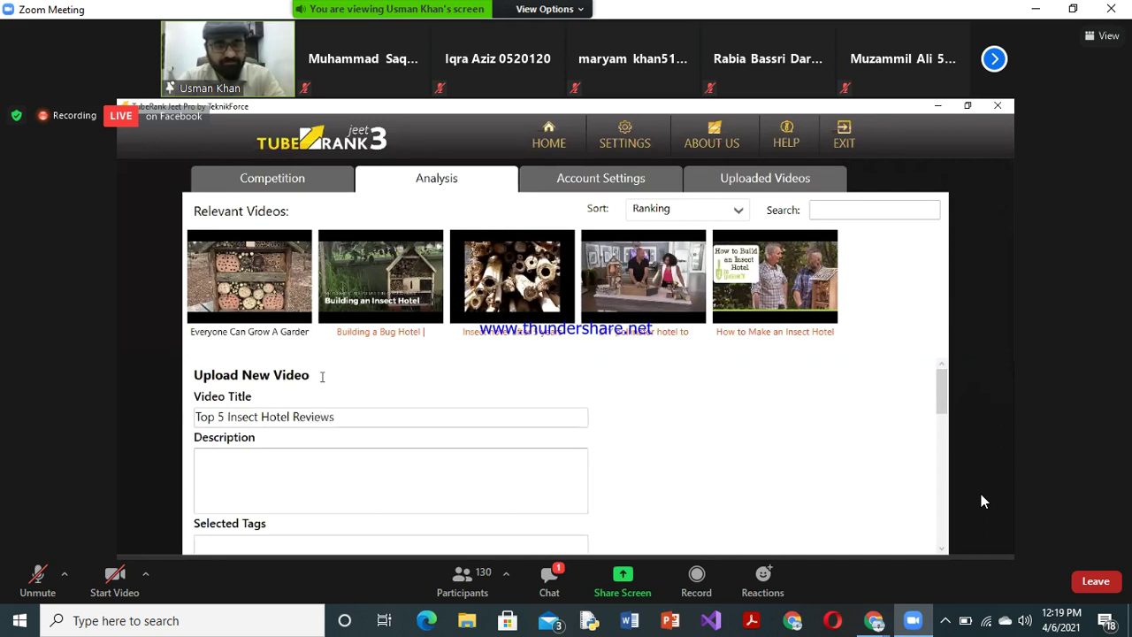
key(ctrl+Left)
key(ctrl+Left)
key(ctrl+Right)
key(ctrl+Right)
key(ctrl+Right)
key(ctrl+Right)
key(ctrl+Right)
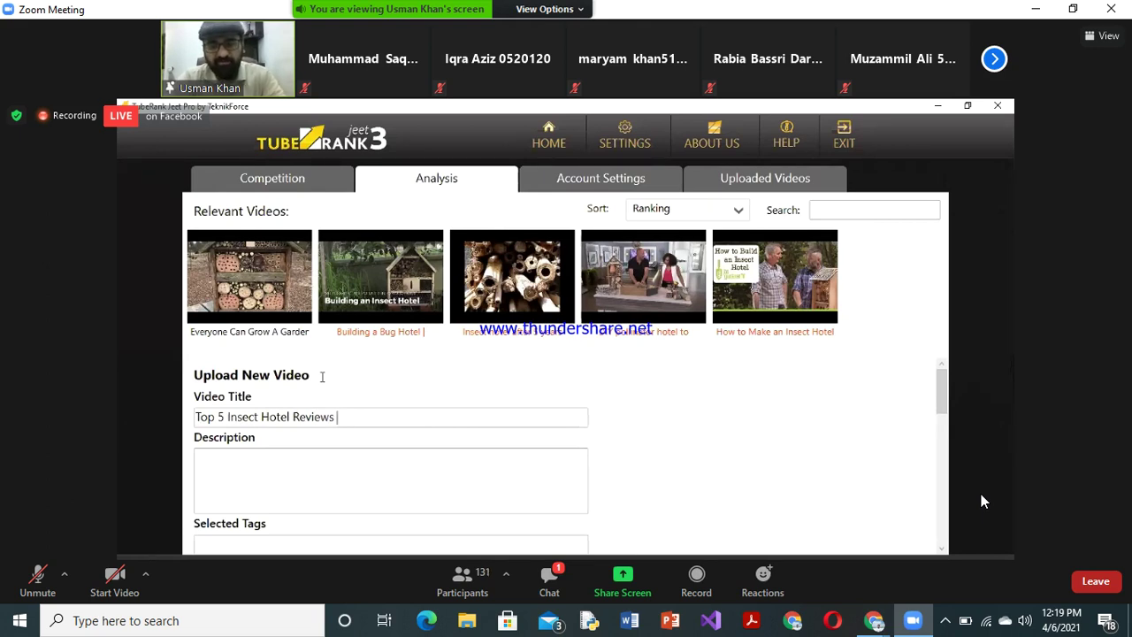
click(294, 469)
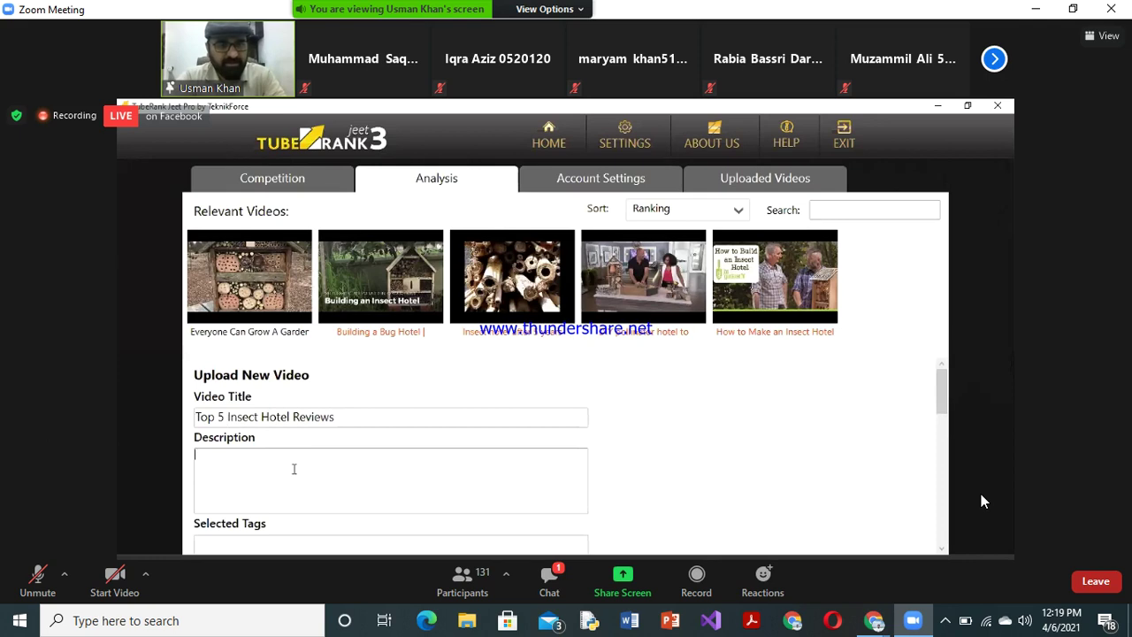
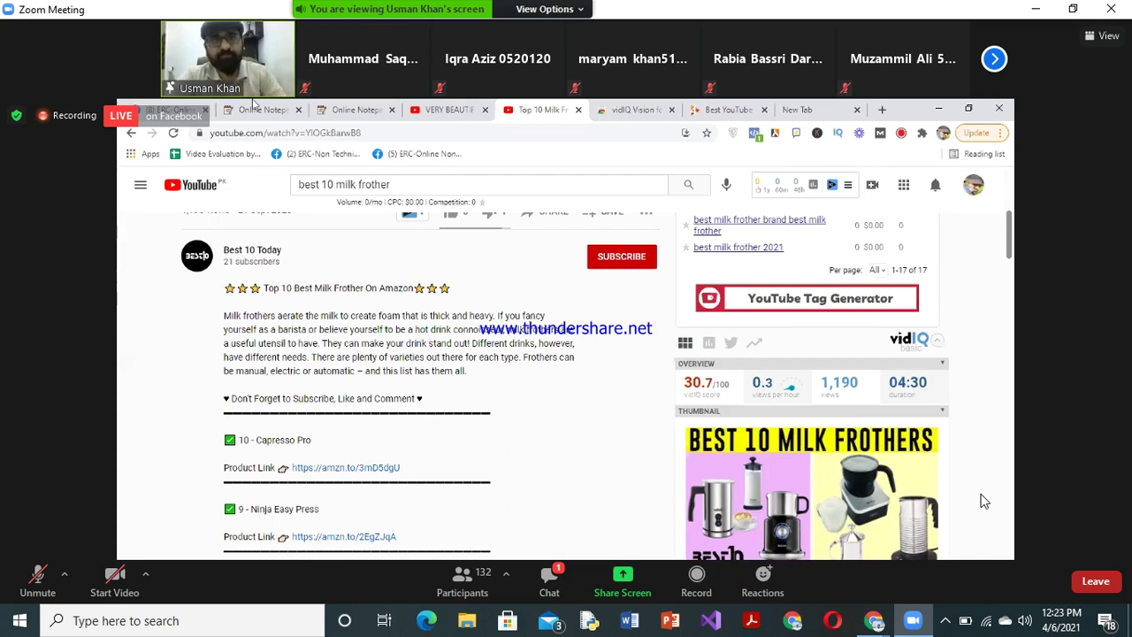
Step: Check the YOUTUBE note in aNotepad and the Tuberank Jeet sales page, and return to TubeRank Jeet
click(282, 110)
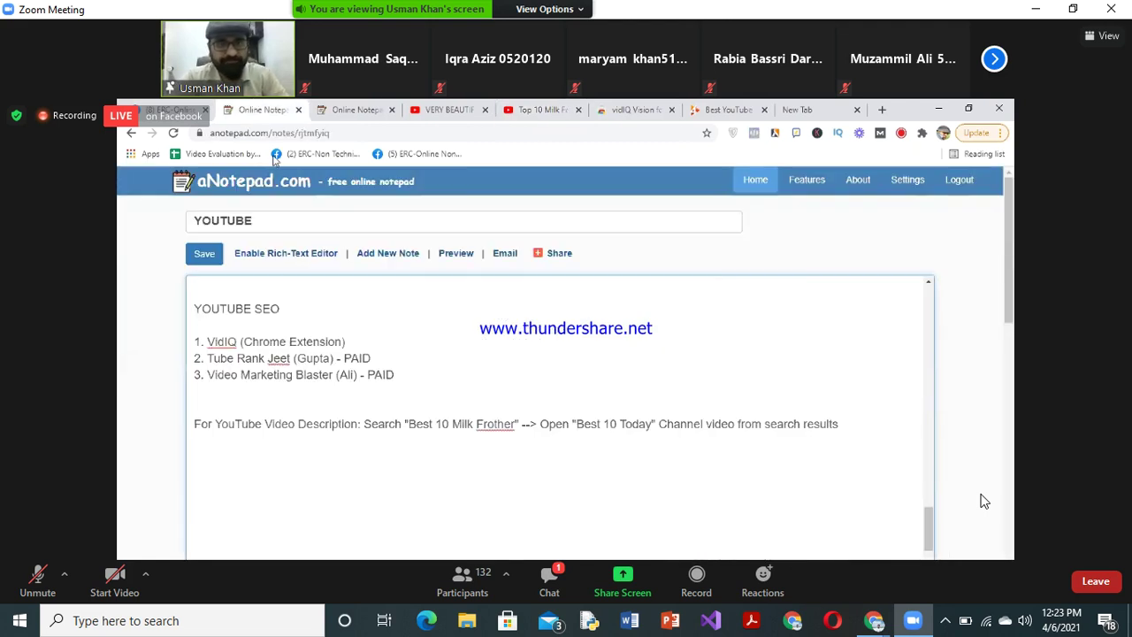
click(705, 106)
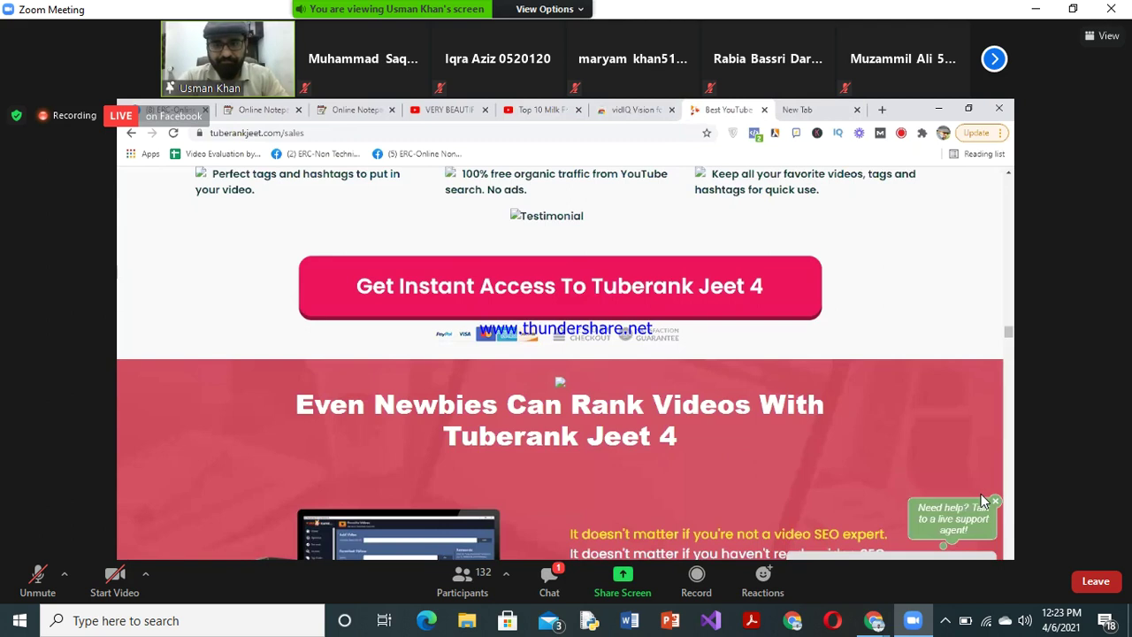
key(alt+Tab)
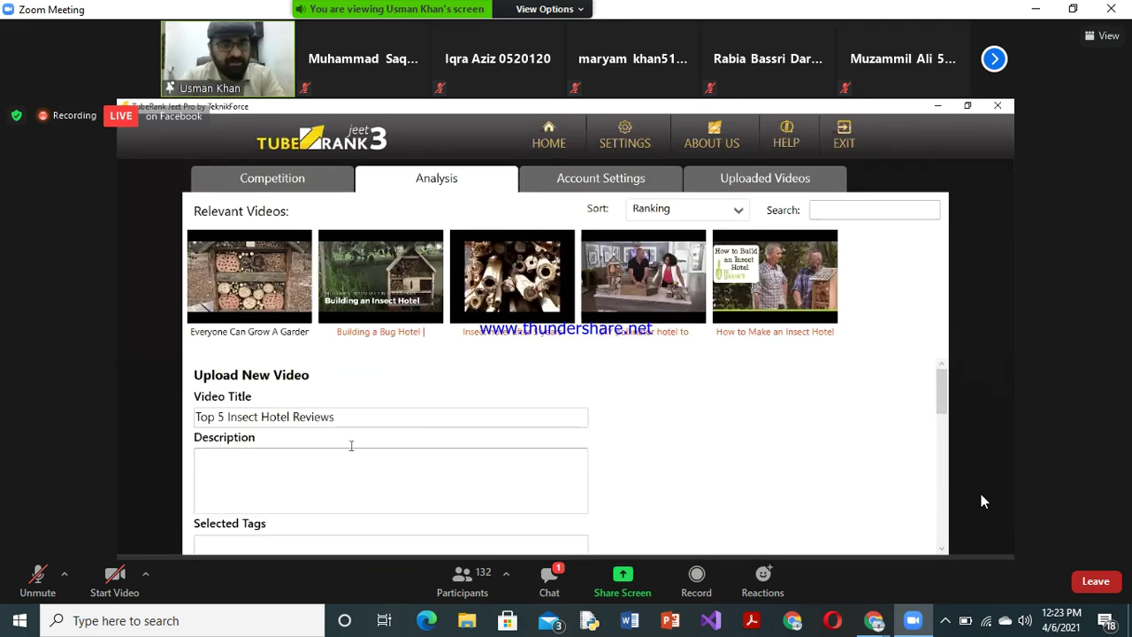
Step: Begin the video description with "This video proivdes top 5 insect hotels and houses"
click(332, 470)
scroll(331, 469, down, 1)
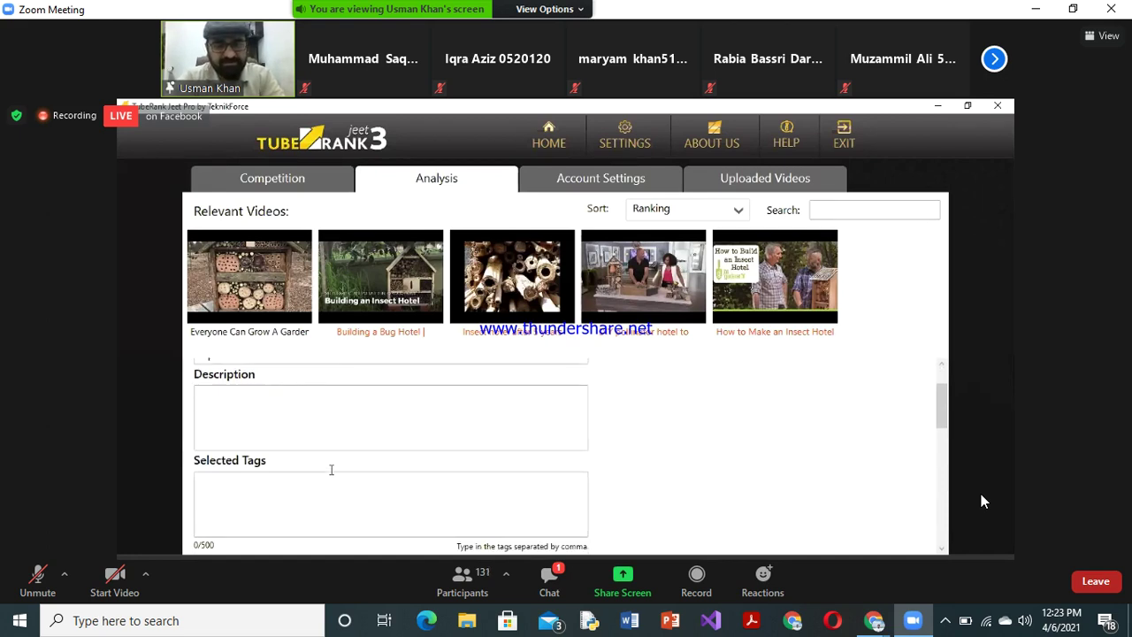
text(This vid)
text(d)
key(BackSpace)
key(BackSpace)
text(ideo)
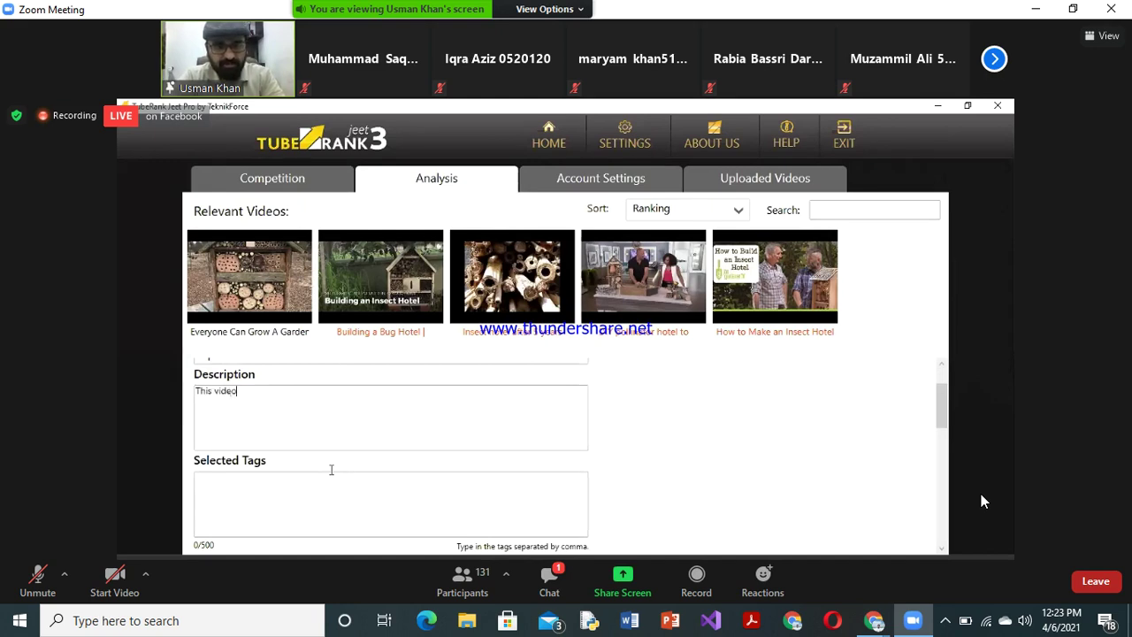
text( proivdes )
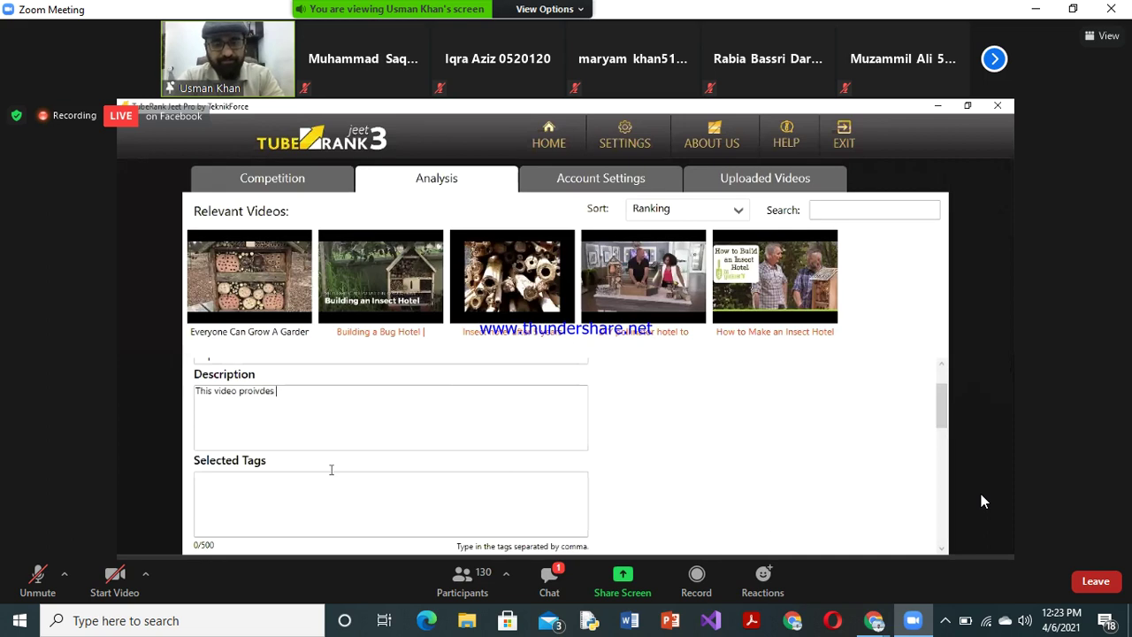
text(best)
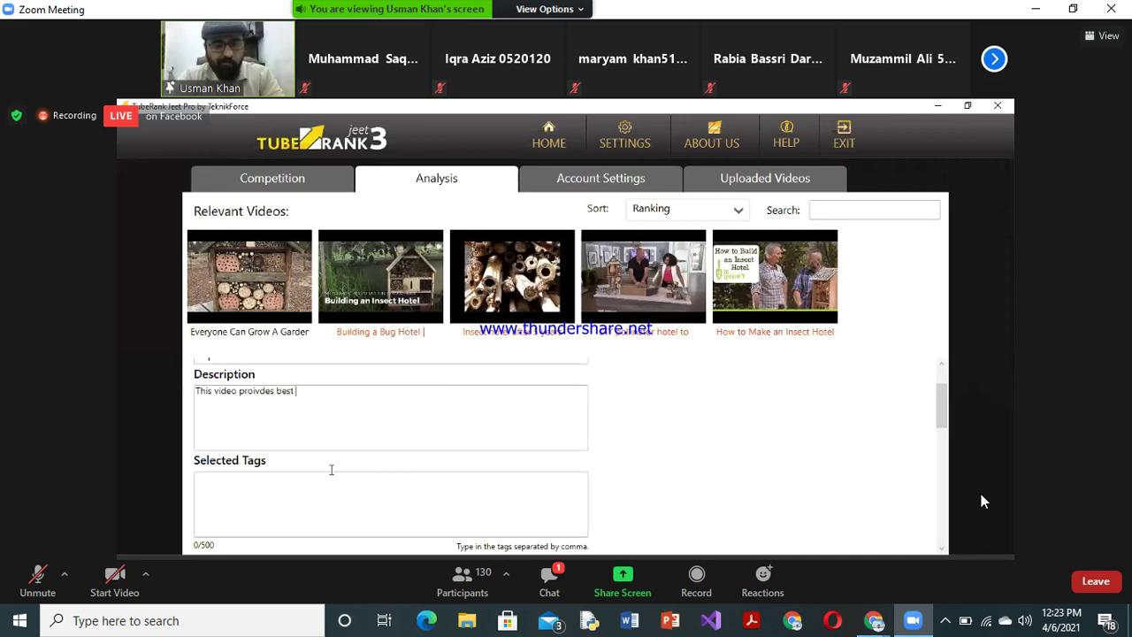
key(BackSpace)
key(BackSpace)
key(BackSpace)
key(BackSpace)
key(BackSpace)
text(top )
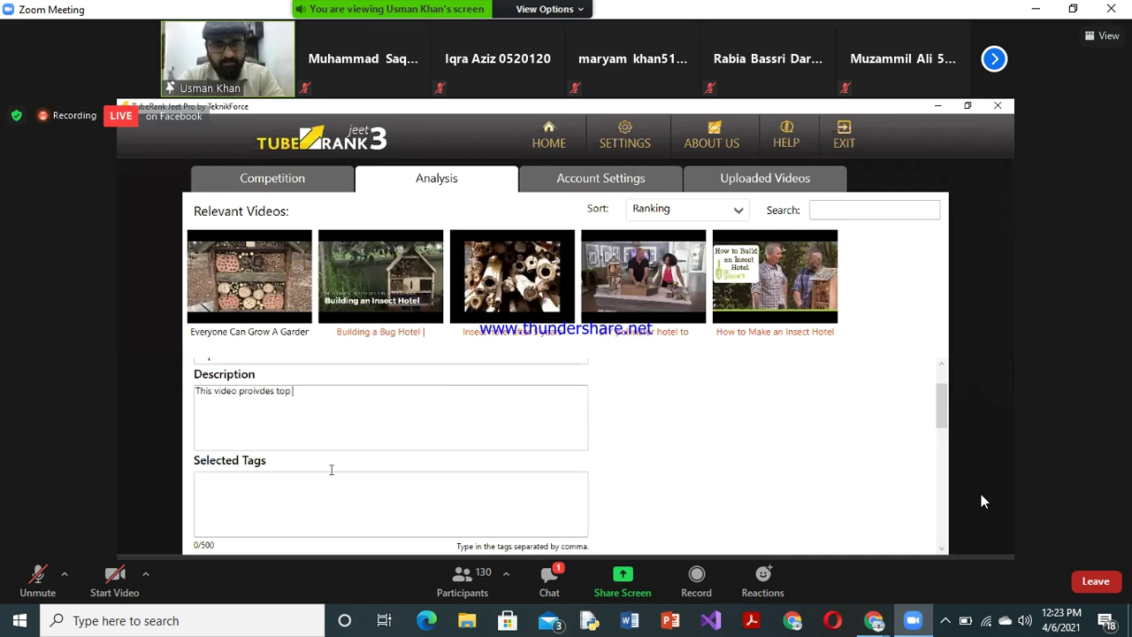
text(5 insect hotels and)
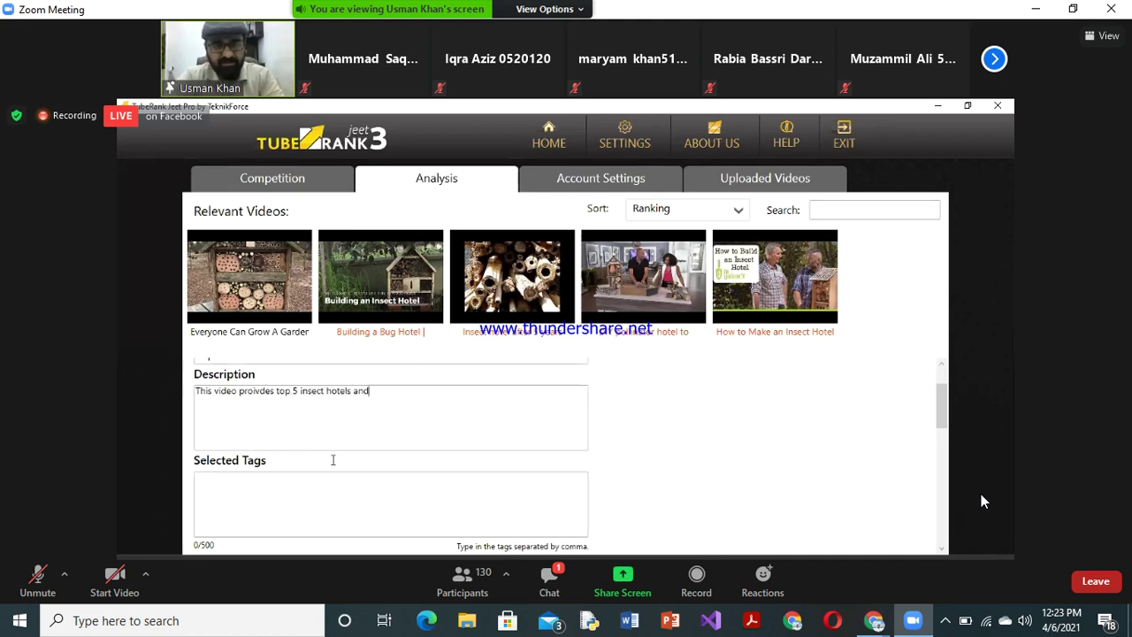
text( houses)
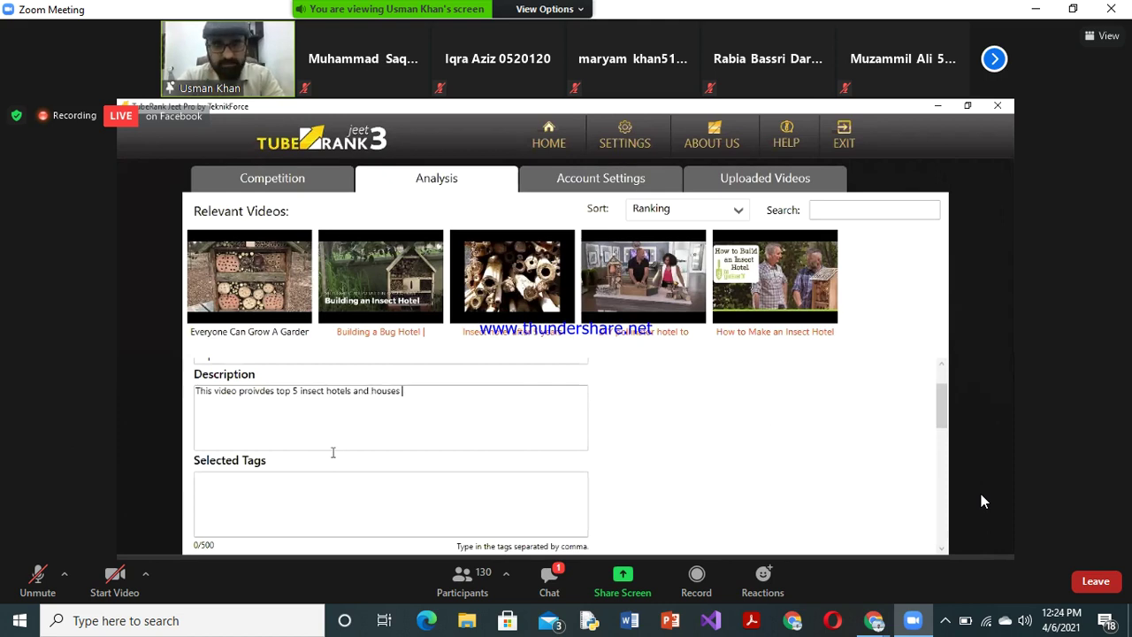
Step: Complete the description with "for home or commercial garden owners." and insert "reviews" after "houses"
text( for homes ow)
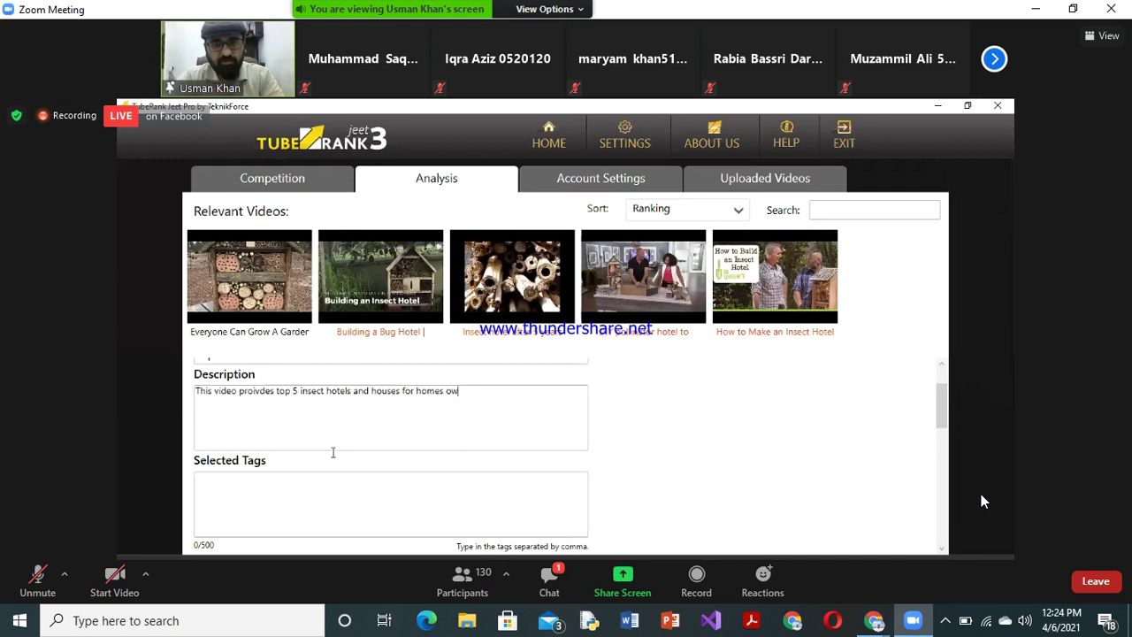
key(BackSpace)
key(BackSpace)
key(BackSpace)
key(BackSpace)
key(BackSpace)
key(BackSpace)
key(BackSpace)
key(BackSpace)
text(garden)
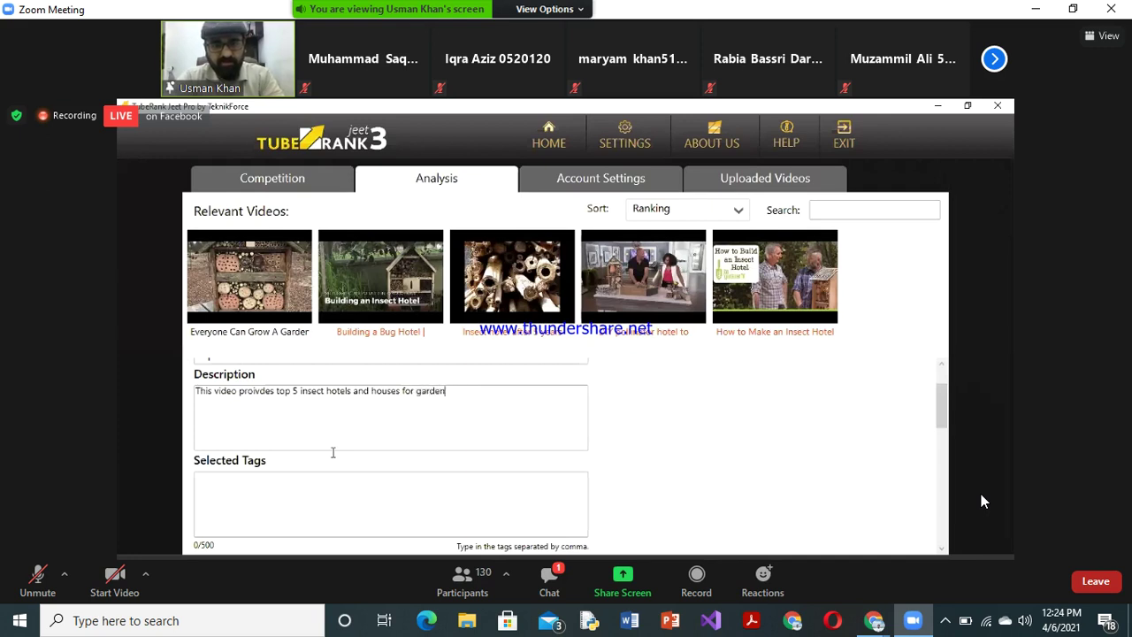
text( owners)
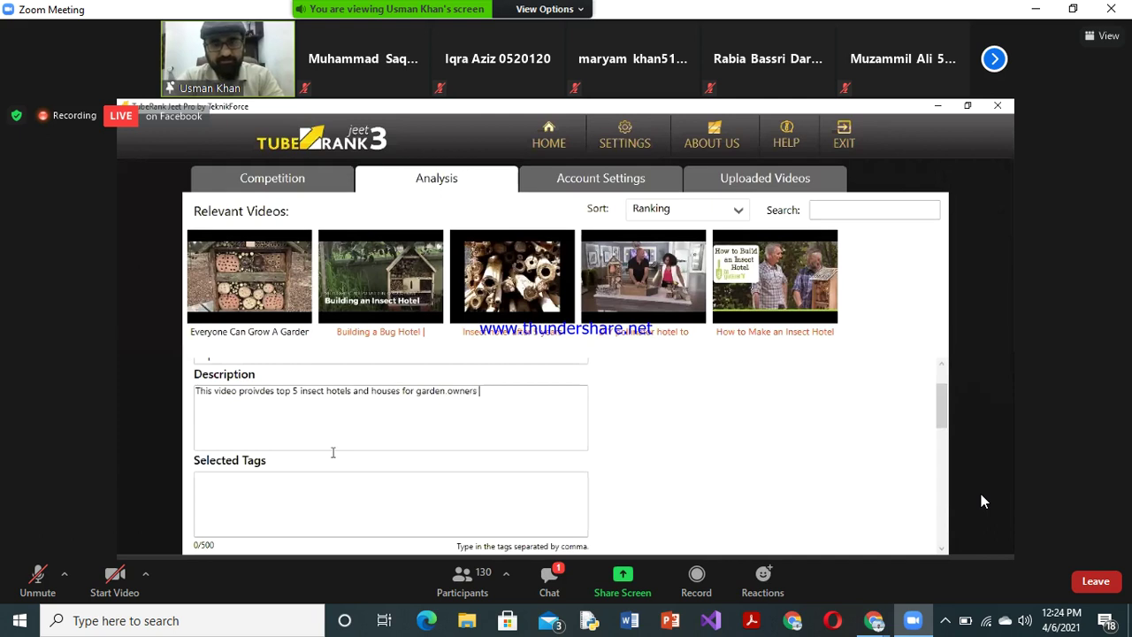
text(home or commercial)
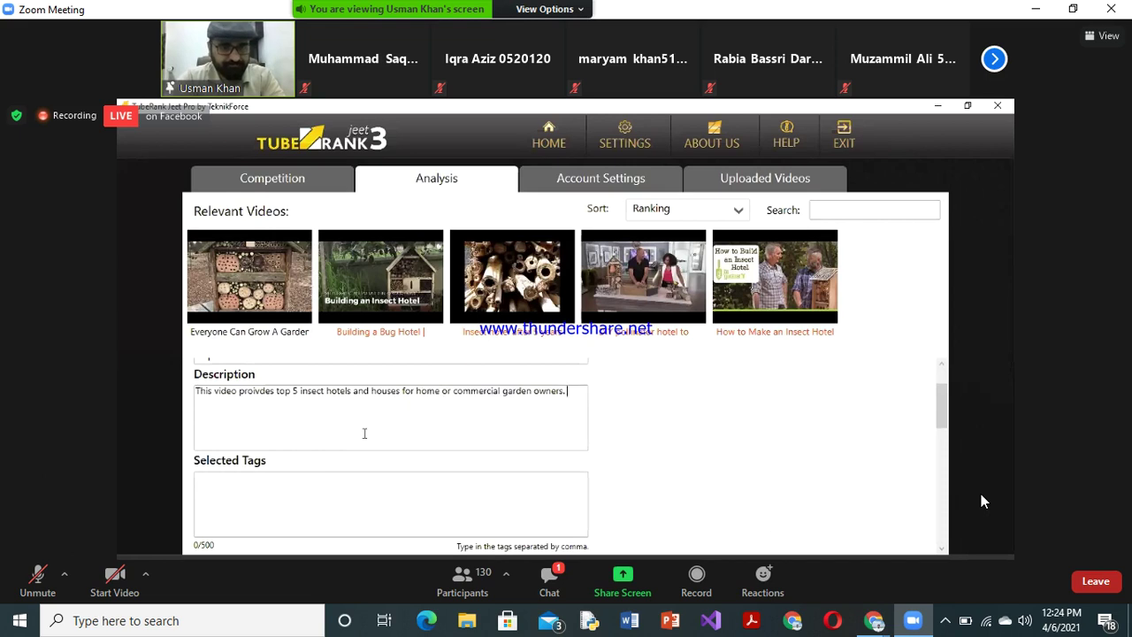
click(402, 395)
text(reviews)
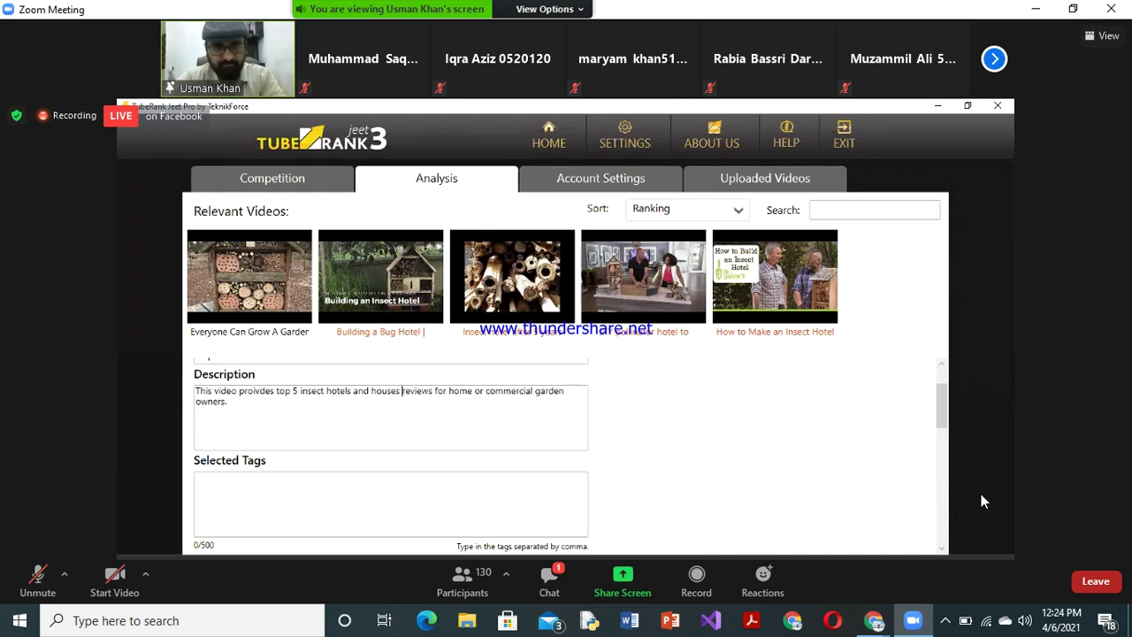
Step: Add the medium competition tags "insect hotel", "insect hotel kit", "insect hotels for sale" and "insect hotels for gardens" to the video
scroll(326, 455, down, 1)
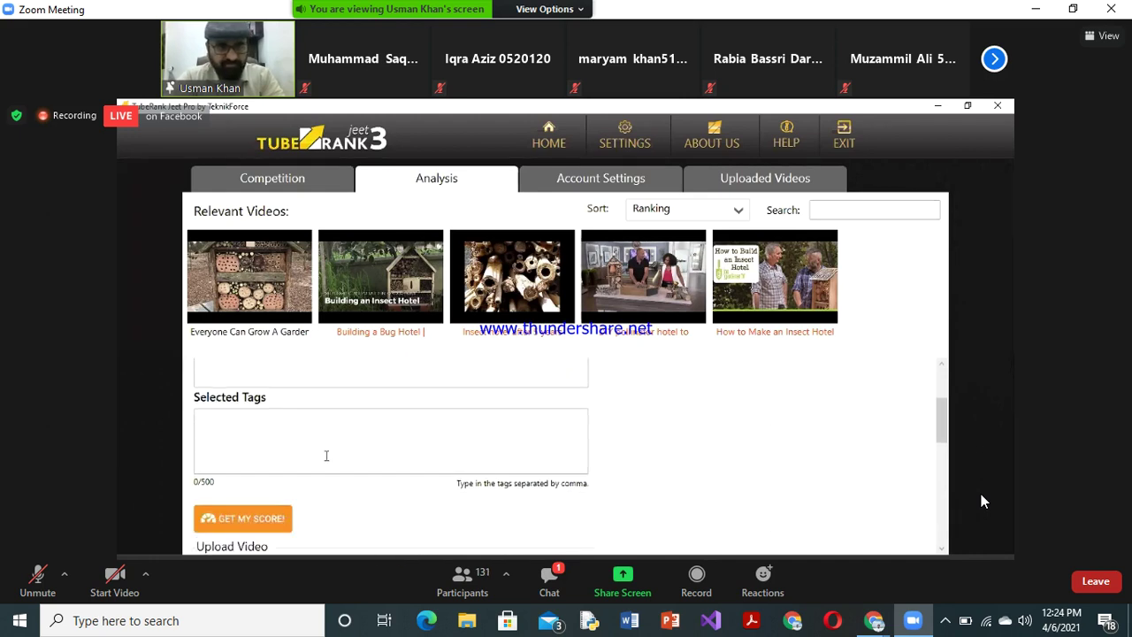
scroll(326, 456, down, 2)
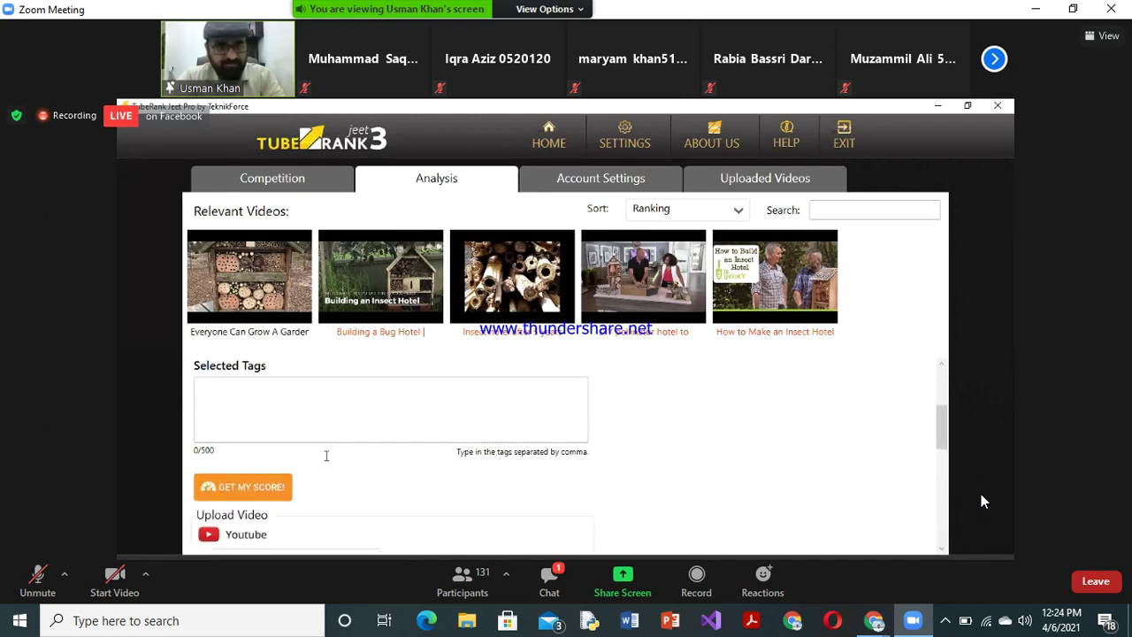
scroll(326, 455, up, 1)
scroll(326, 456, down, 2)
scroll(291, 432, up, 1)
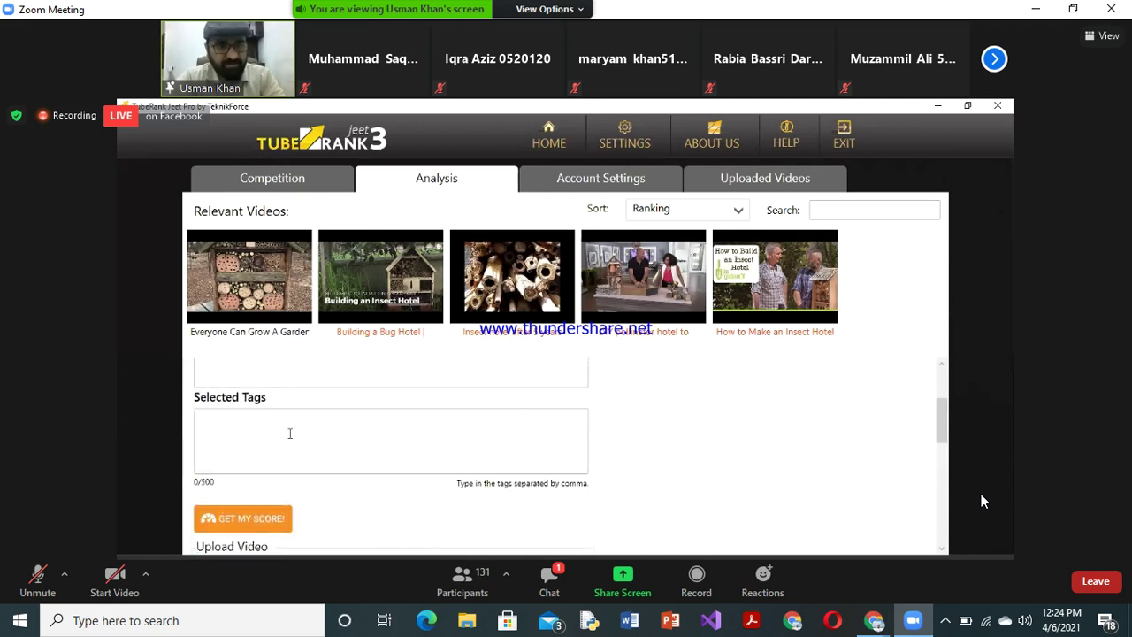
scroll(289, 432, down, 3)
scroll(289, 432, down, 5)
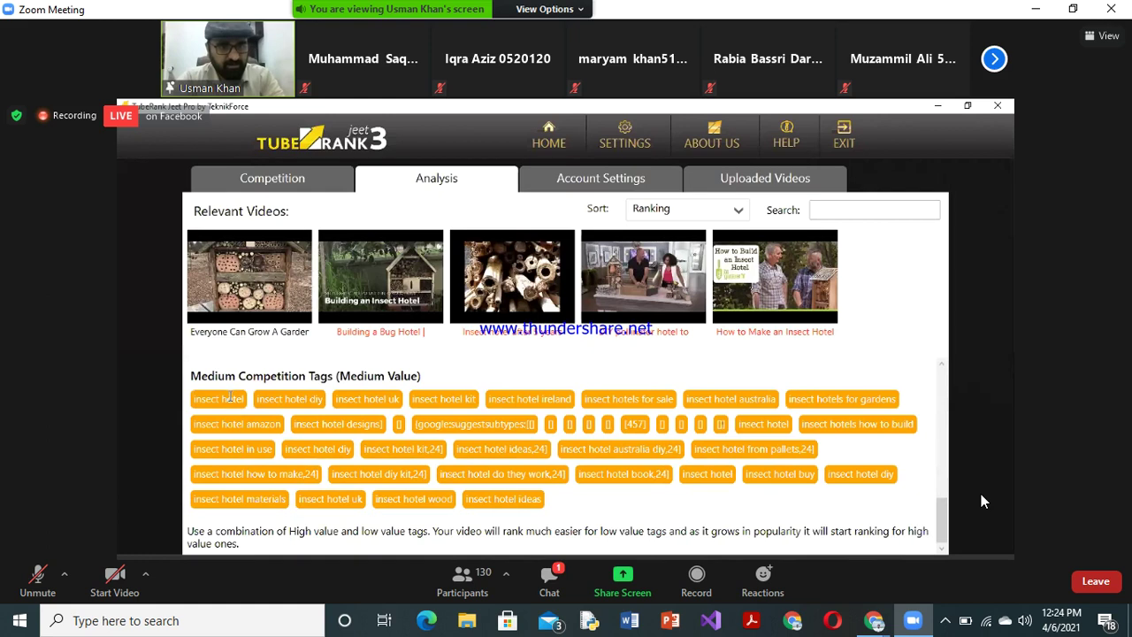
click(230, 397)
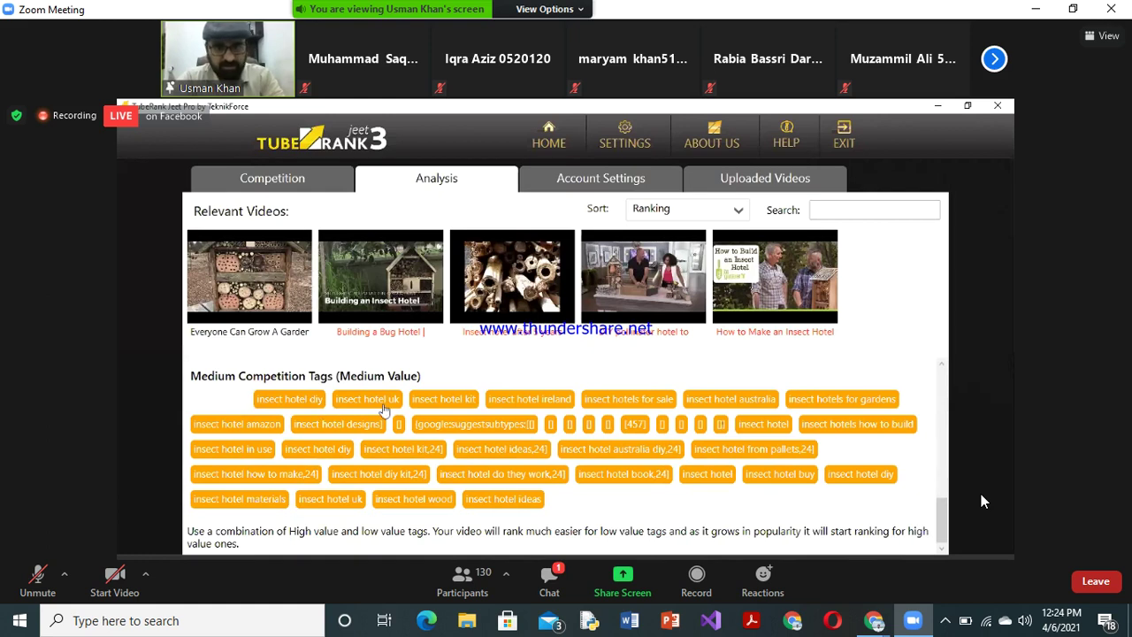
click(447, 398)
click(613, 397)
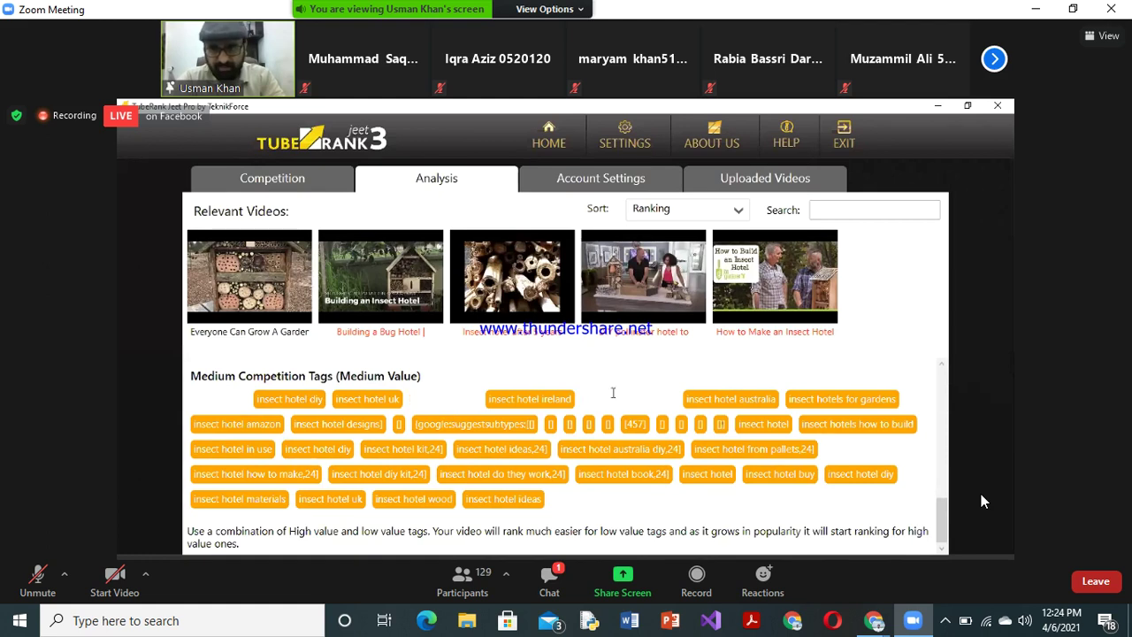
click(824, 399)
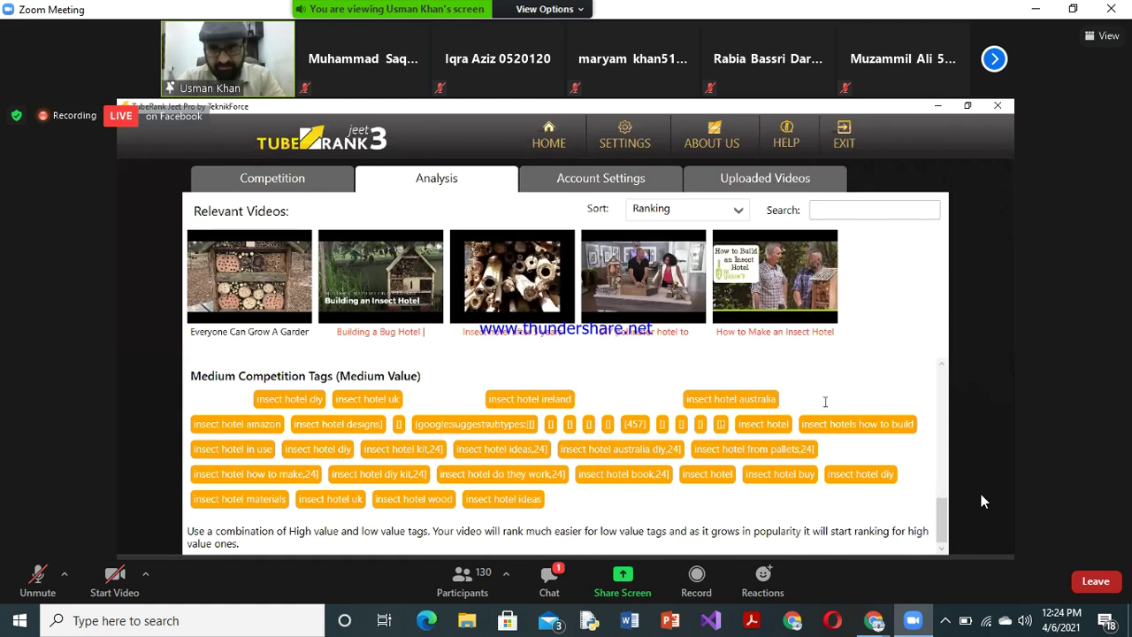
Step: Add the suggested tags "insect hotel", "insect hotel amazon", "insect hotel ideas", "insect hotel wood", a second "insect hotel" and "insect hotel buy"
click(763, 423)
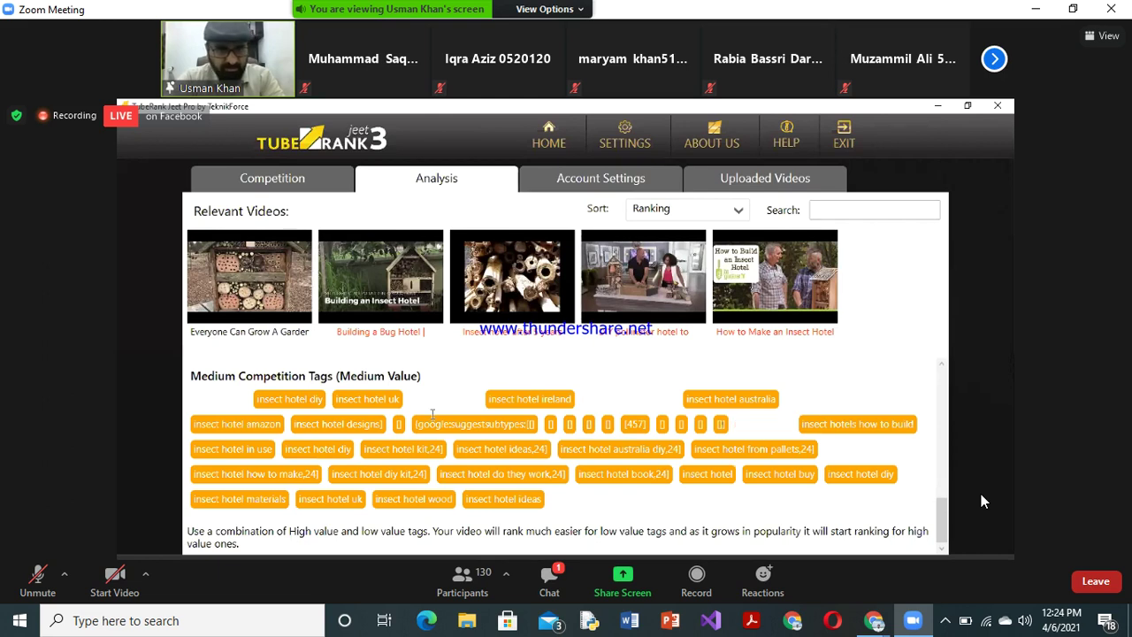
click(265, 432)
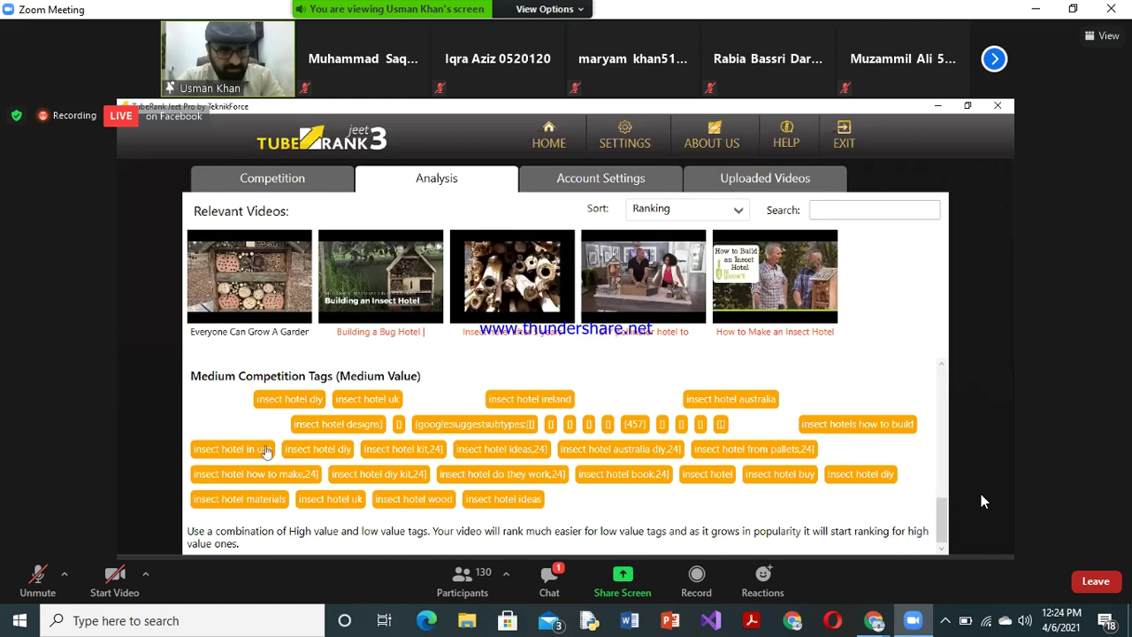
click(482, 504)
click(440, 500)
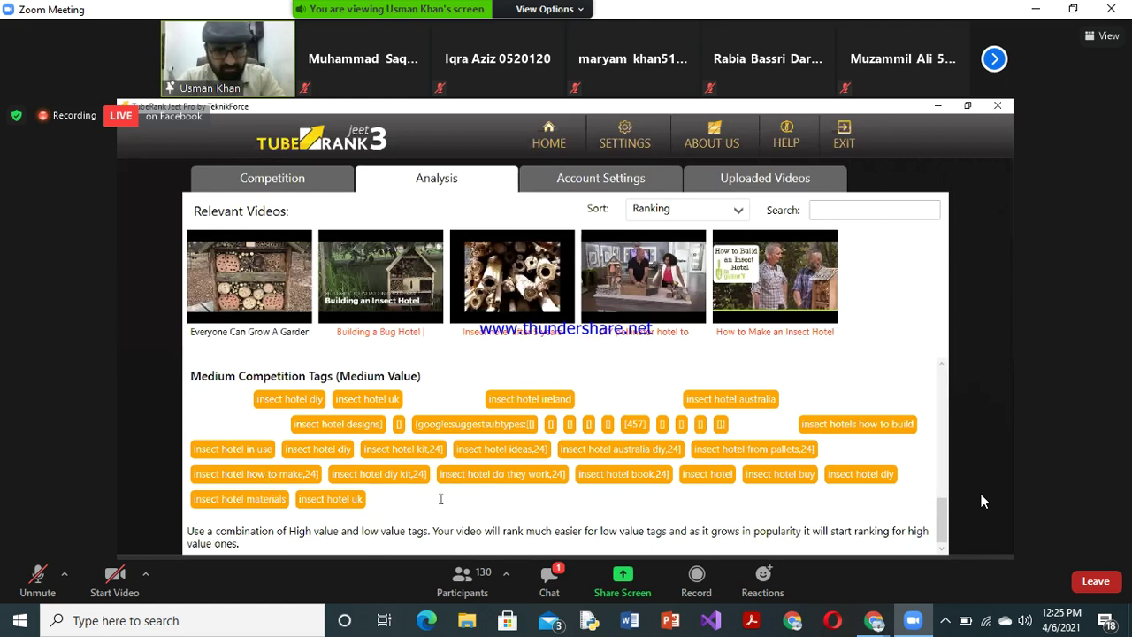
click(711, 475)
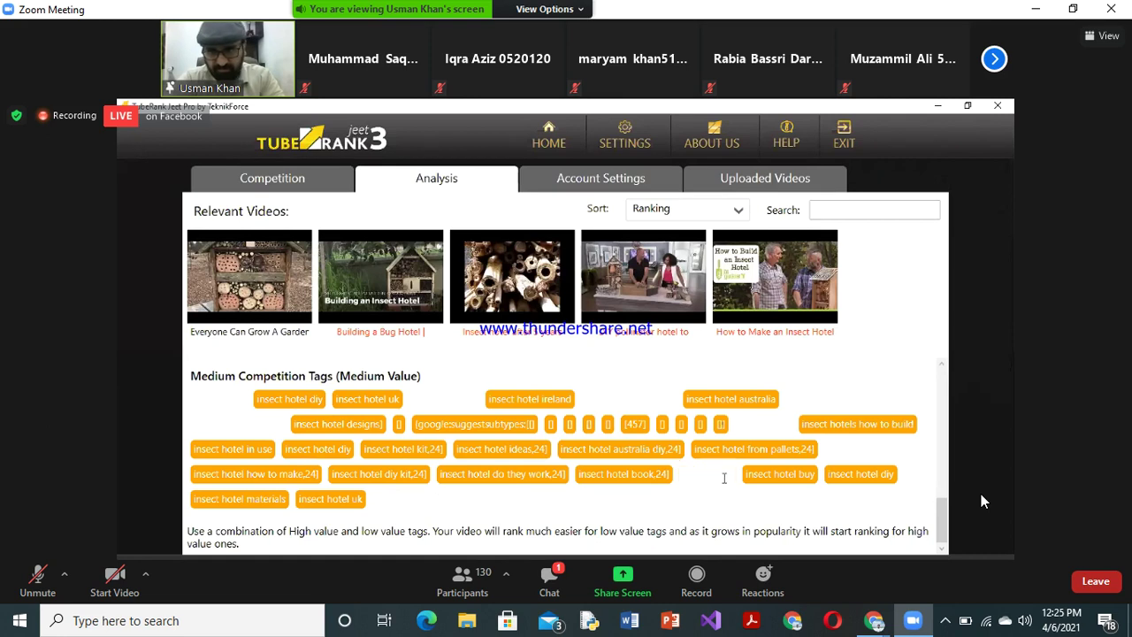
click(758, 474)
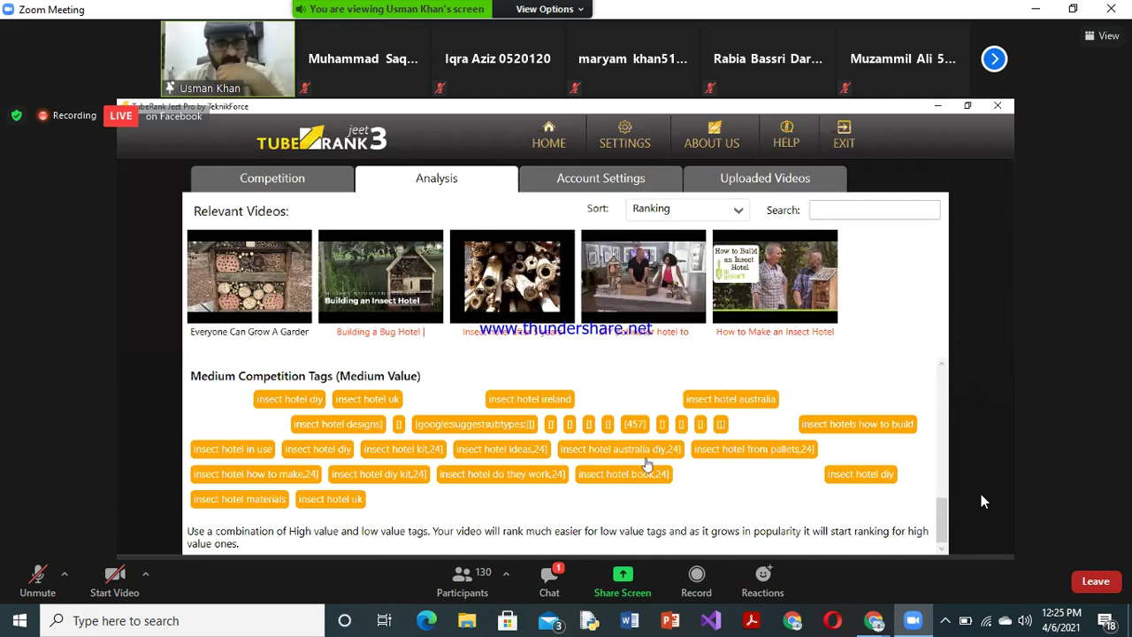
Step: Add the suggested tags "insect hotel ideas,24]", "insect hotel designs]", "insect hotel uk", "insect hotel ireland" and "insect hotel australia"
click(533, 448)
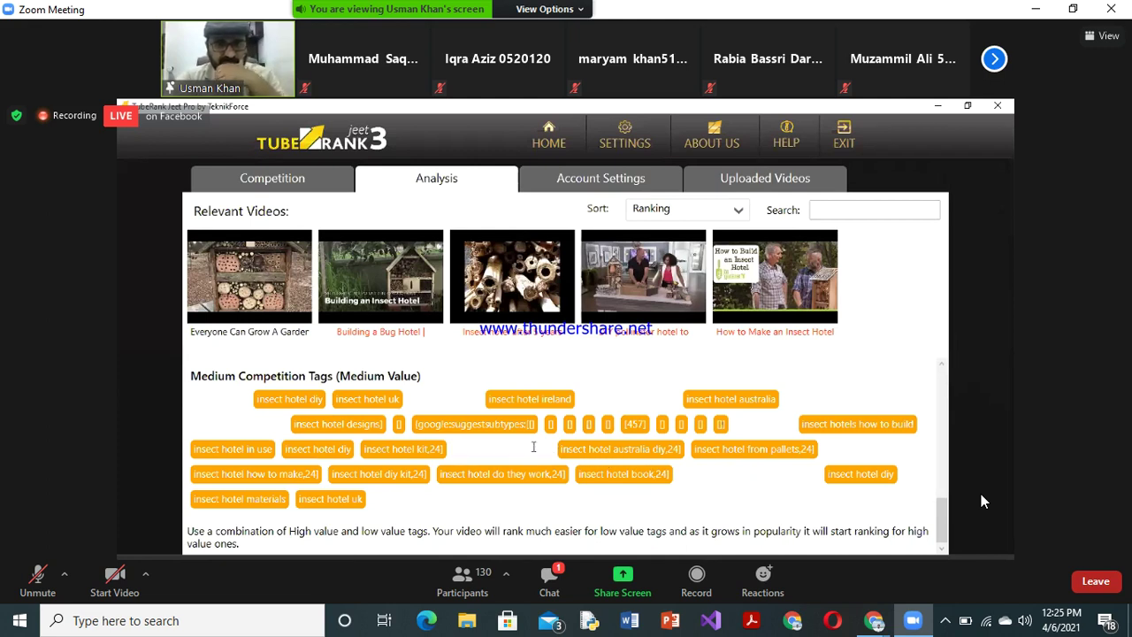
click(357, 425)
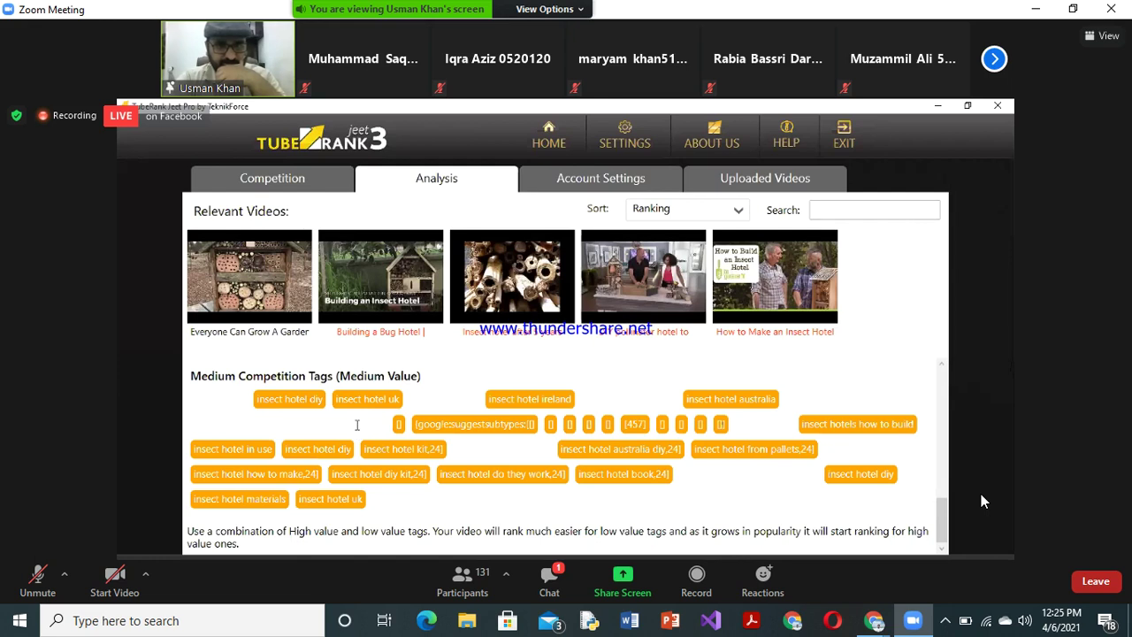
click(367, 399)
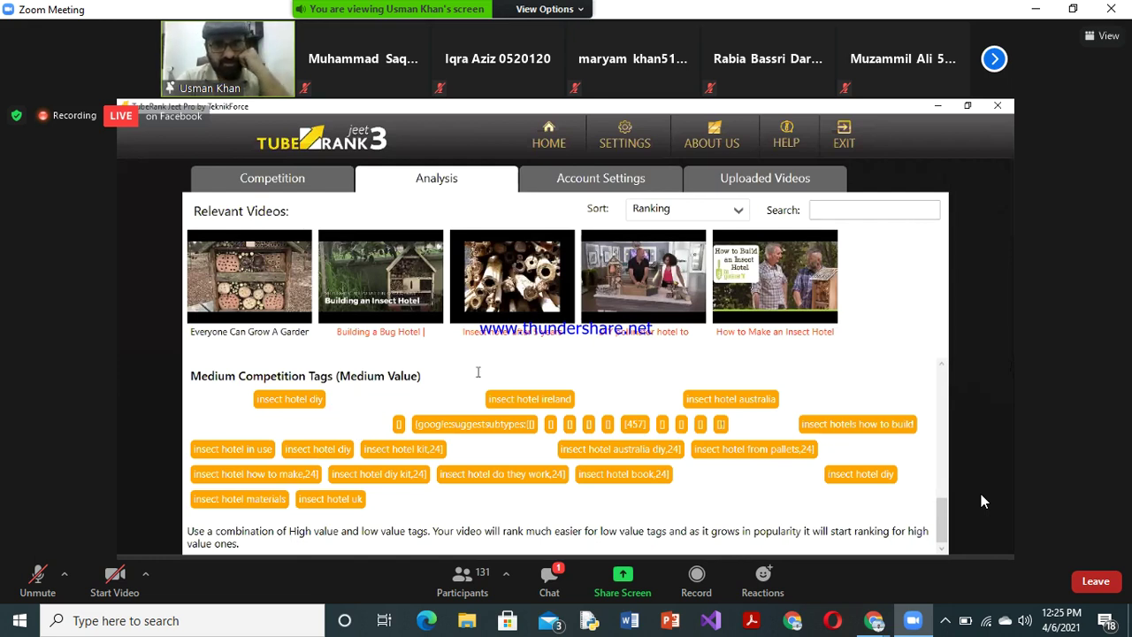
click(558, 400)
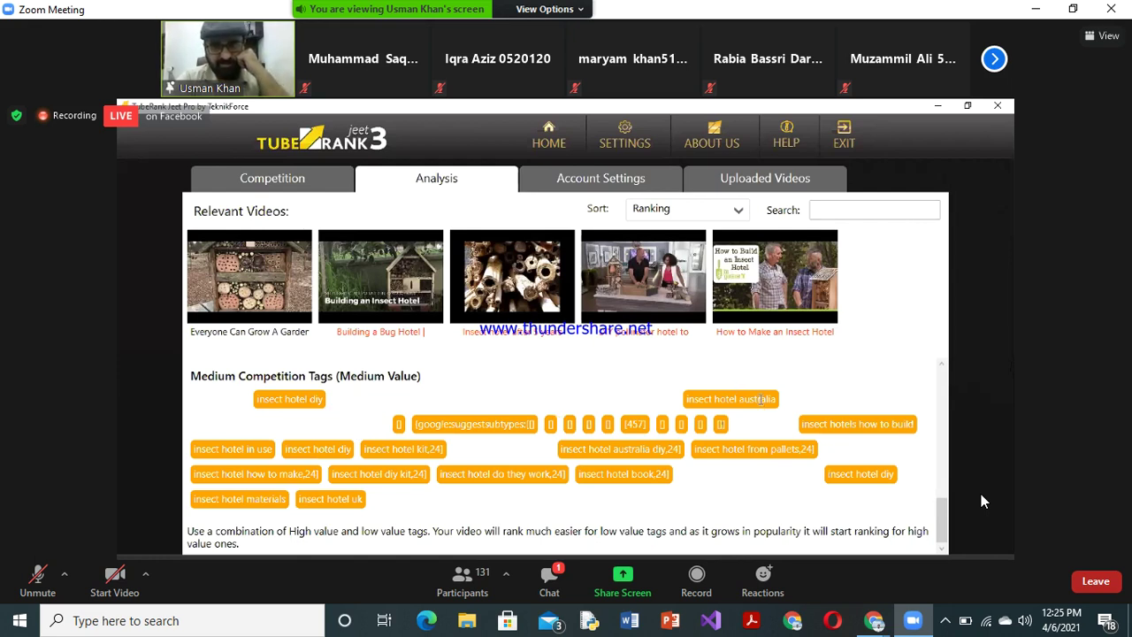
click(760, 400)
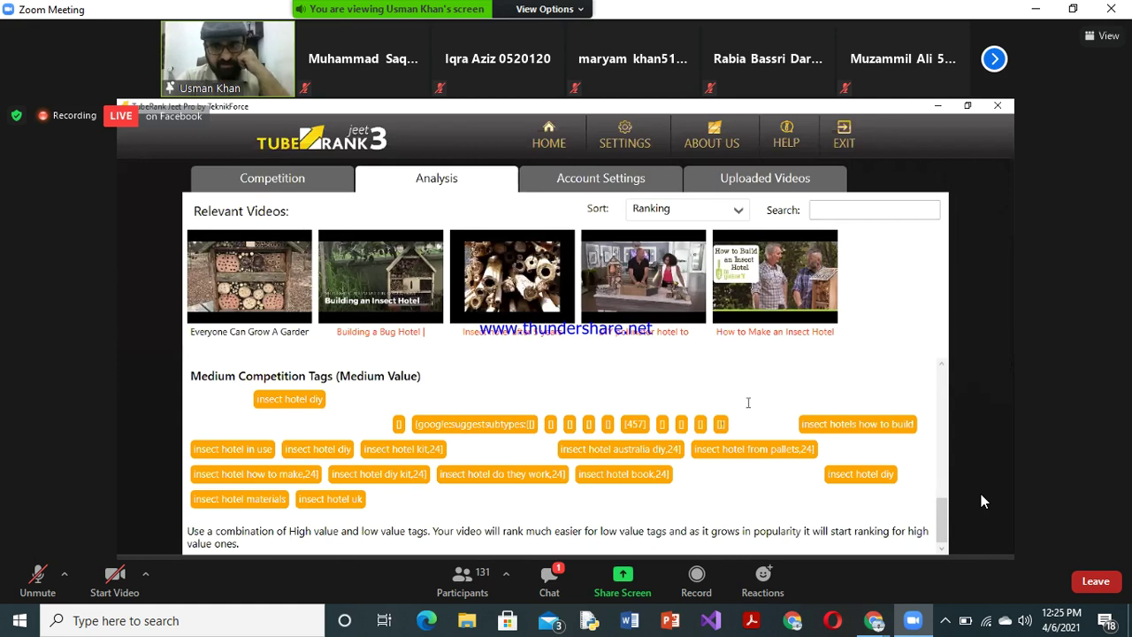
Step: Add the remaining "insect hotel uk", "insect hotel materials", "insect hotel do they work,24]", "insect hotel australia diy,24]" and "insect hotel kit,24]" tags
click(333, 501)
click(267, 500)
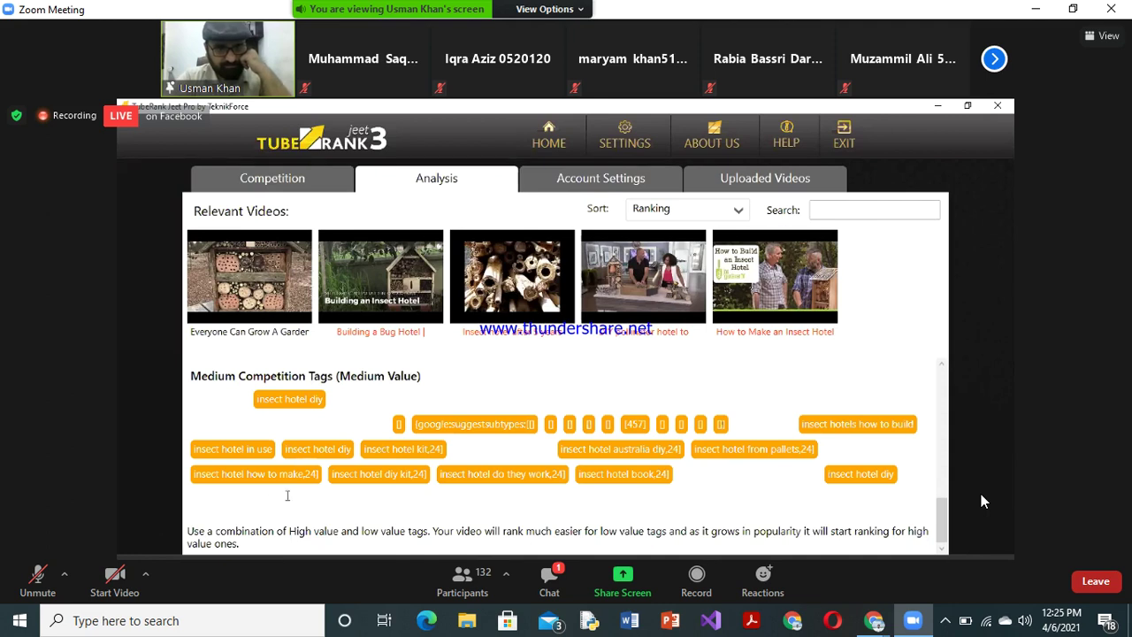
click(517, 478)
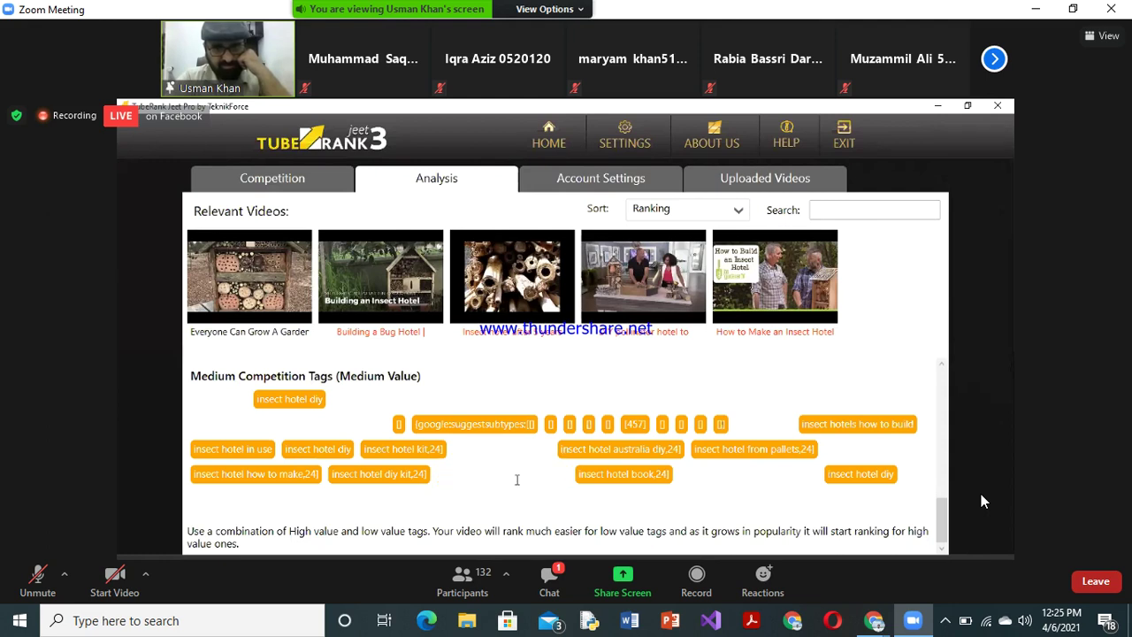
click(606, 449)
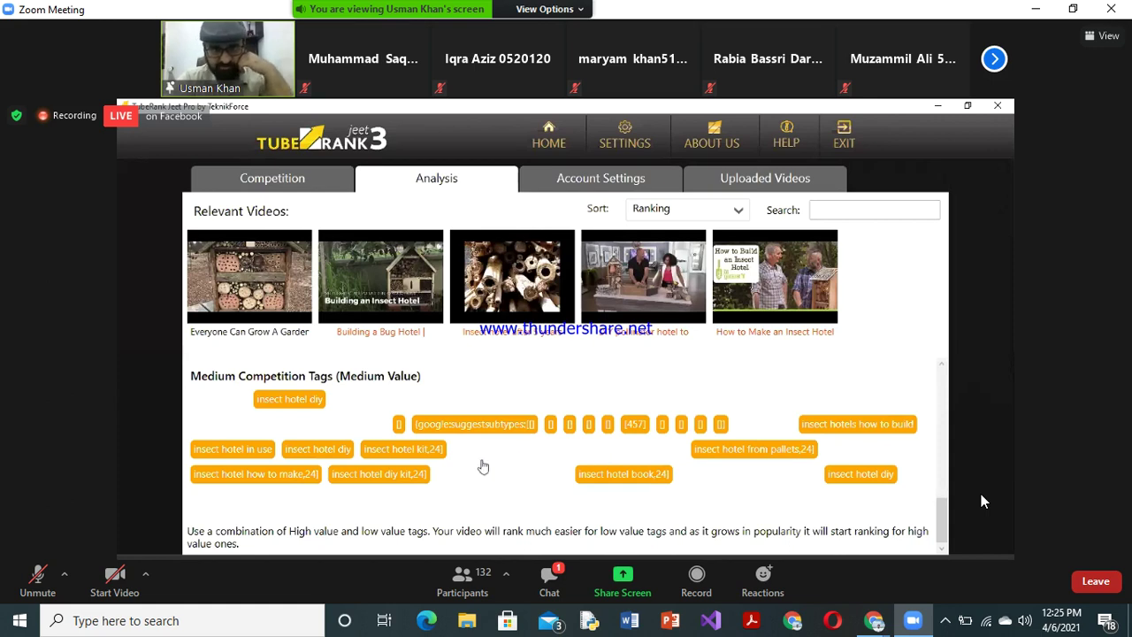
click(420, 449)
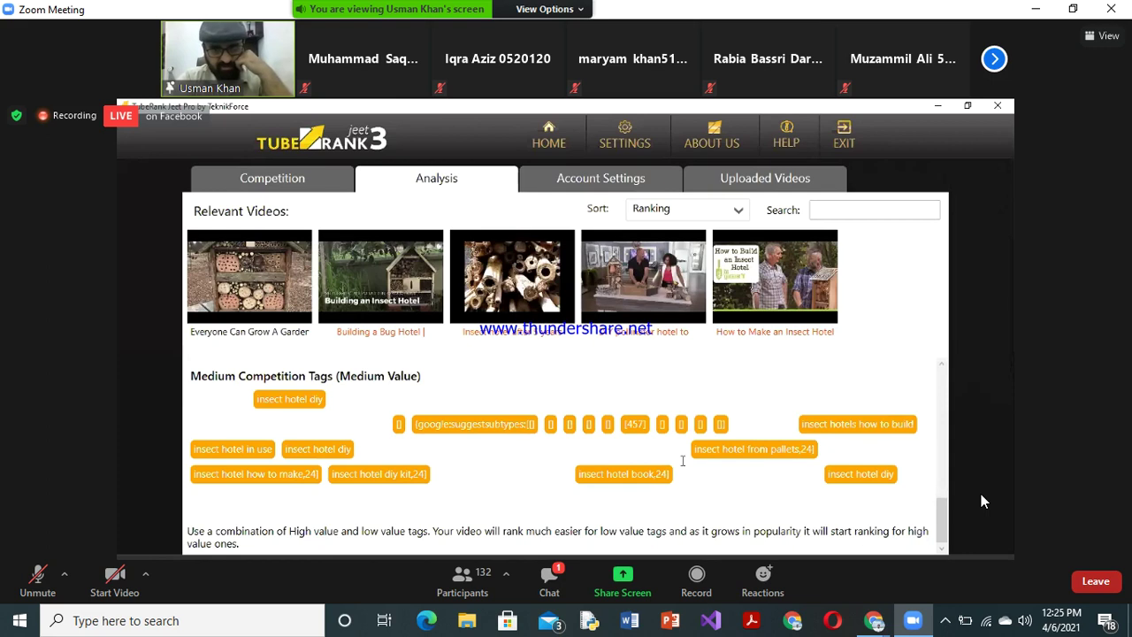
Step: Add the tags "insect hotel from pallets,24]" and "insect hotel in use", and check the selected tags' character count
click(740, 449)
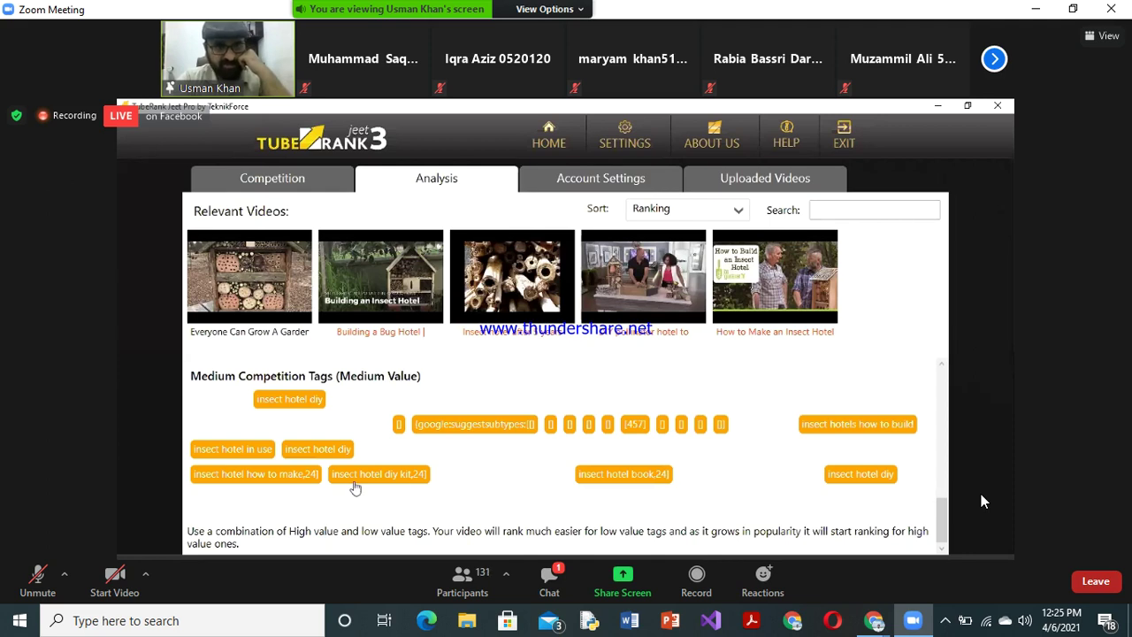
click(219, 454)
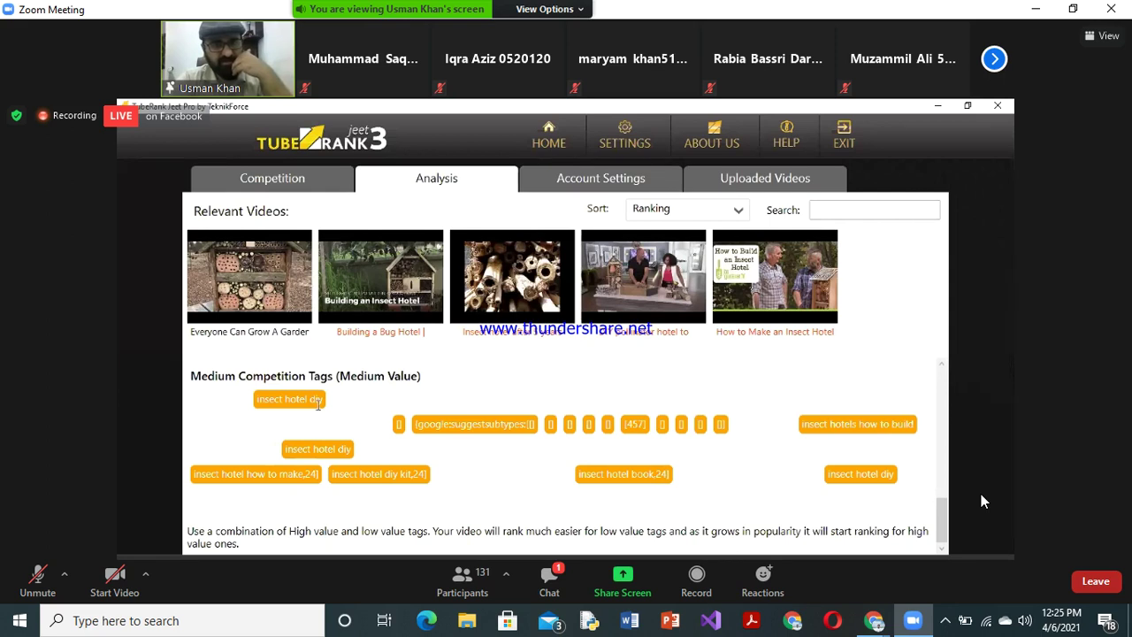
scroll(318, 408, up, 10)
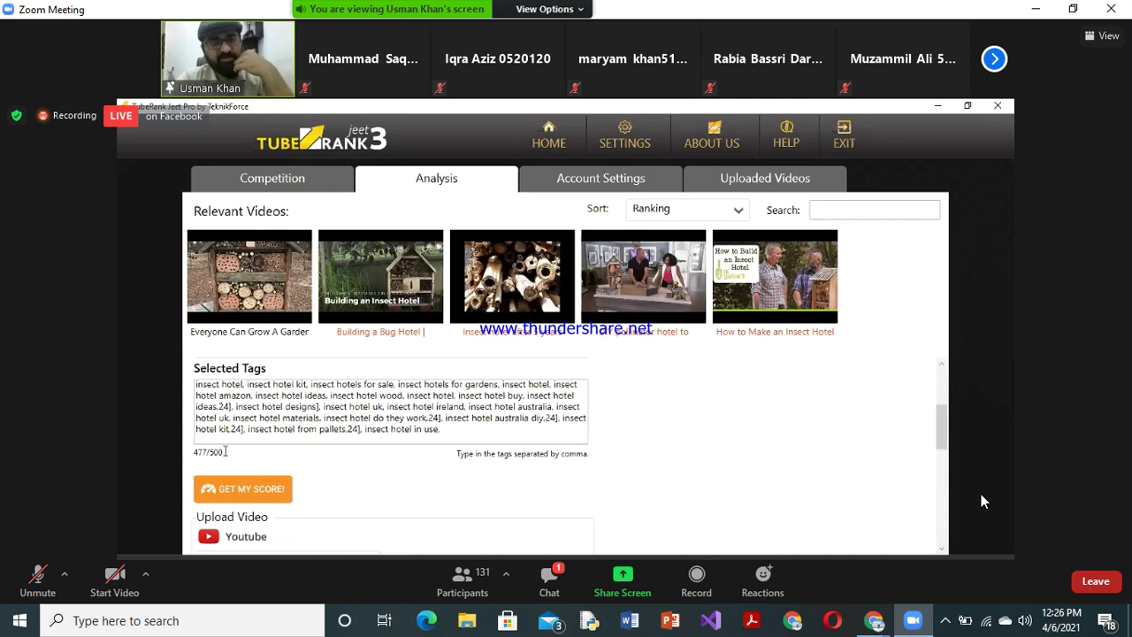
scroll(226, 451, down, 8)
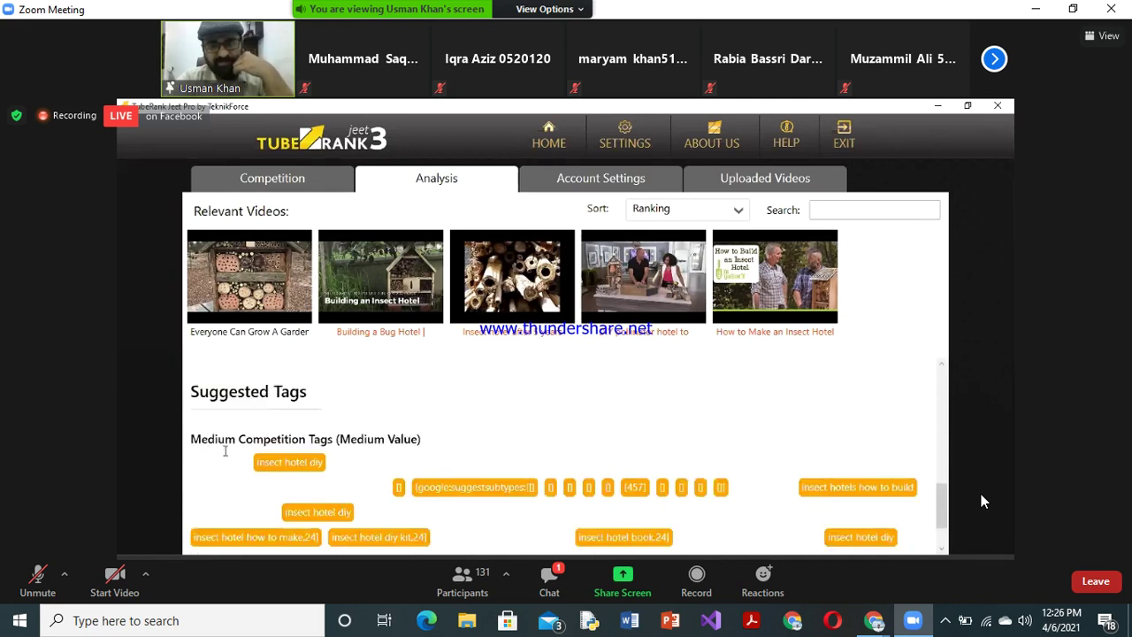
scroll(226, 451, down, 1)
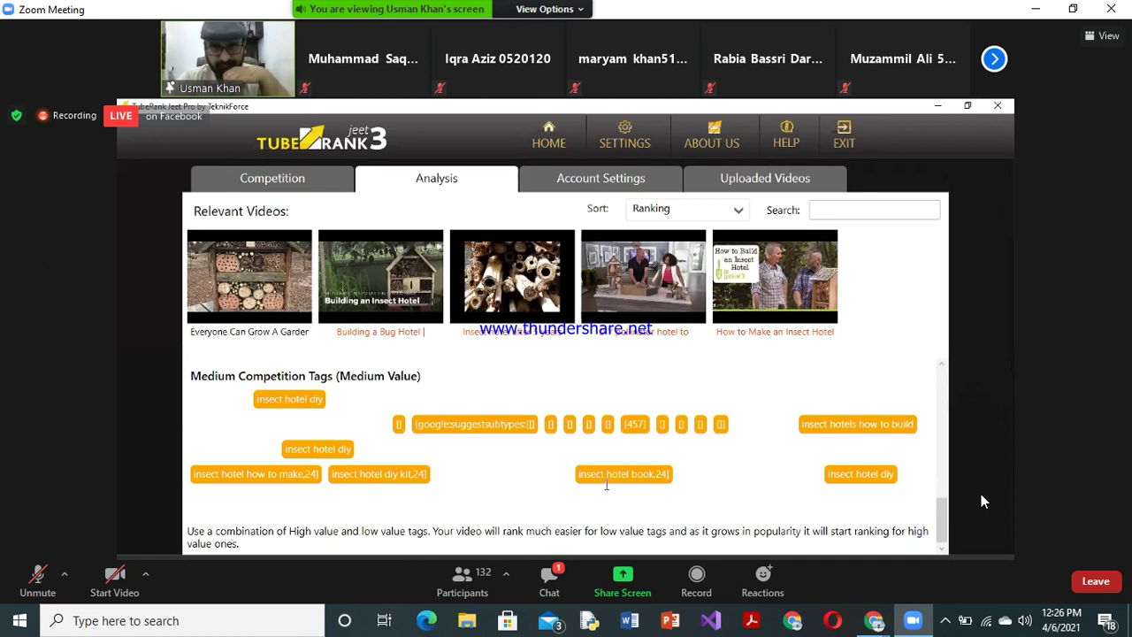
Step: Try to add the tag "insect hotels how to build" and add "insect hotel diy" instead
click(824, 429)
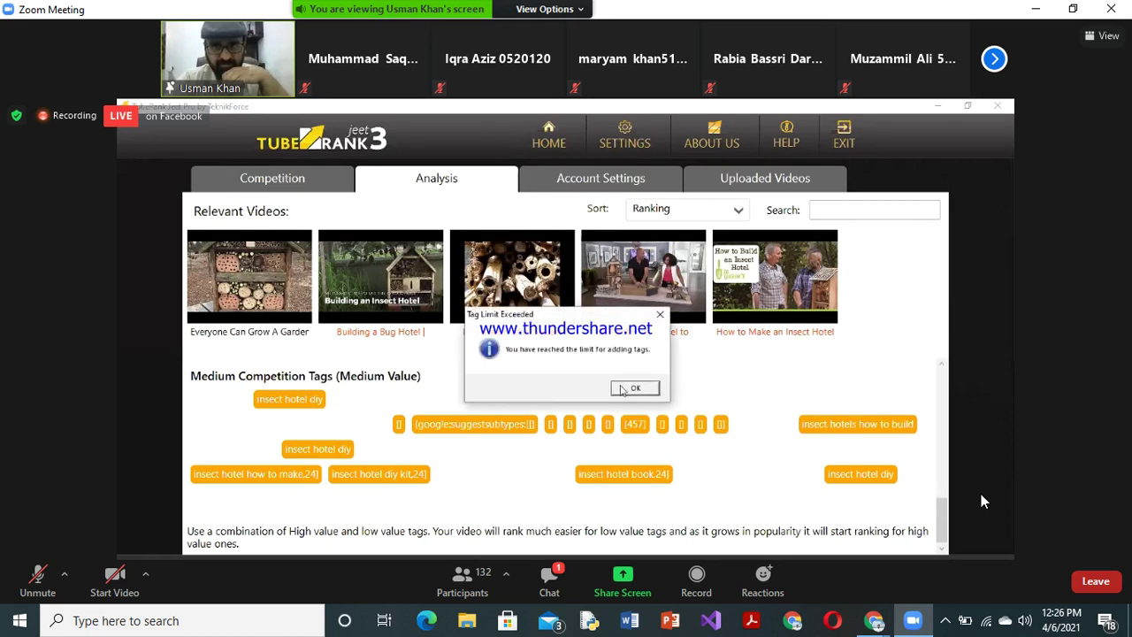
click(633, 387)
click(297, 452)
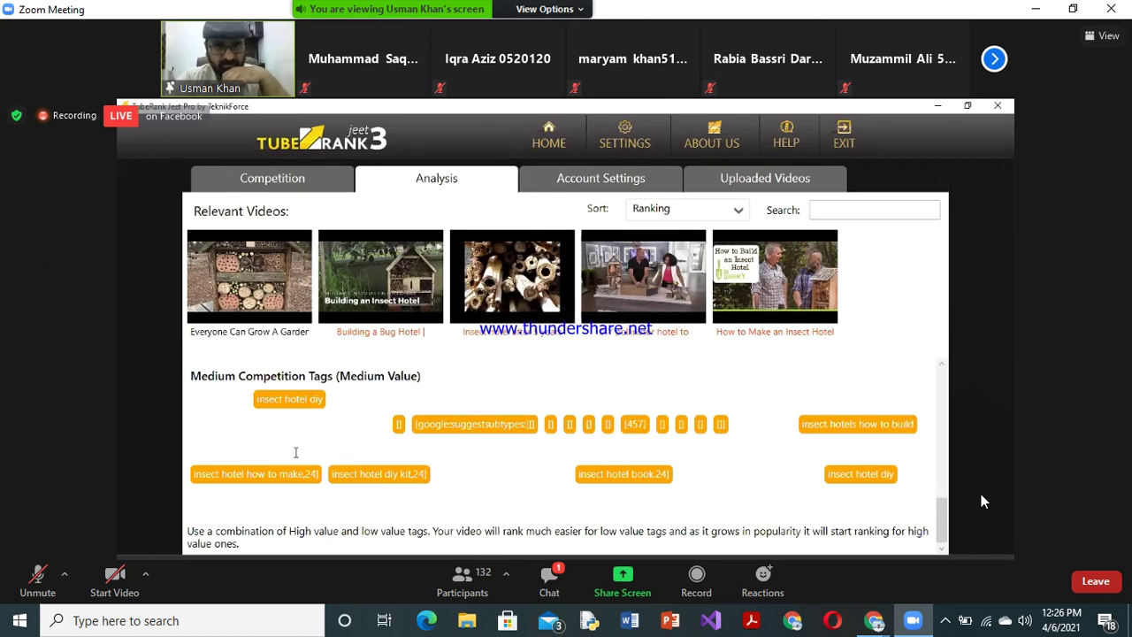
Step: Calculate the optimization score for the video's title, description and selected tags, and review the improvement suggestions
scroll(296, 452, up, 5)
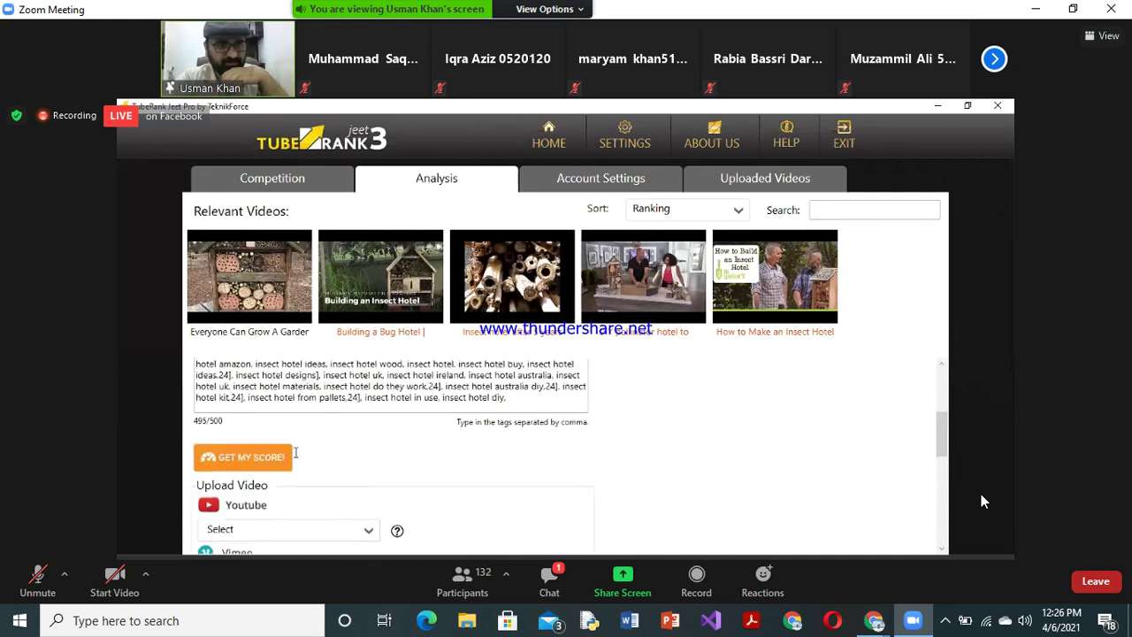
scroll(296, 452, up, 1)
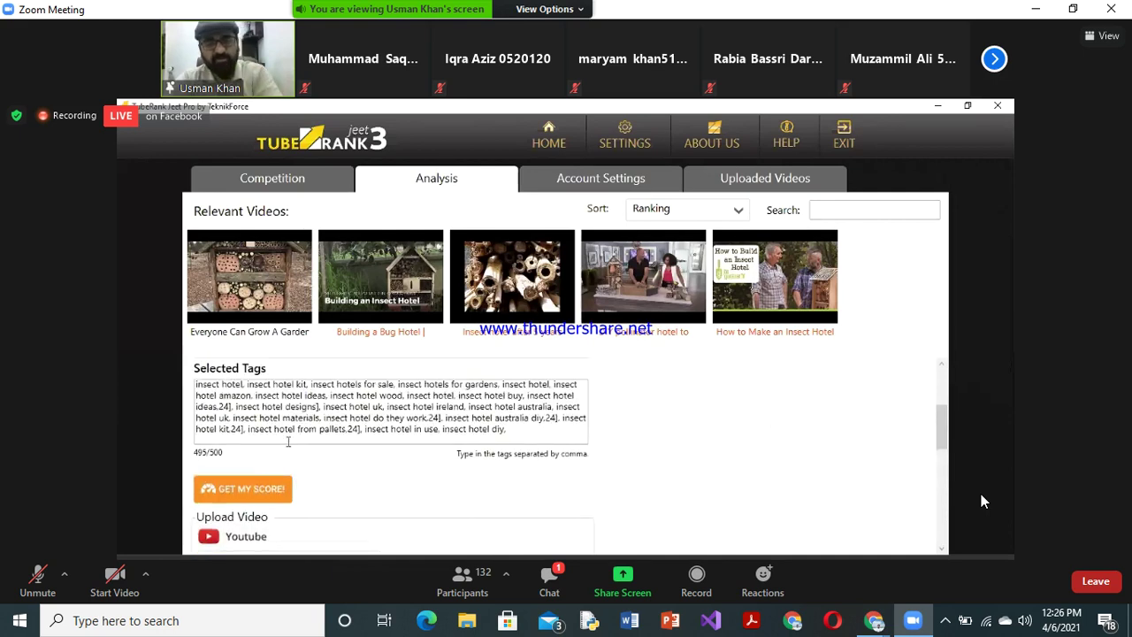
click(254, 492)
scroll(437, 437, down, 2)
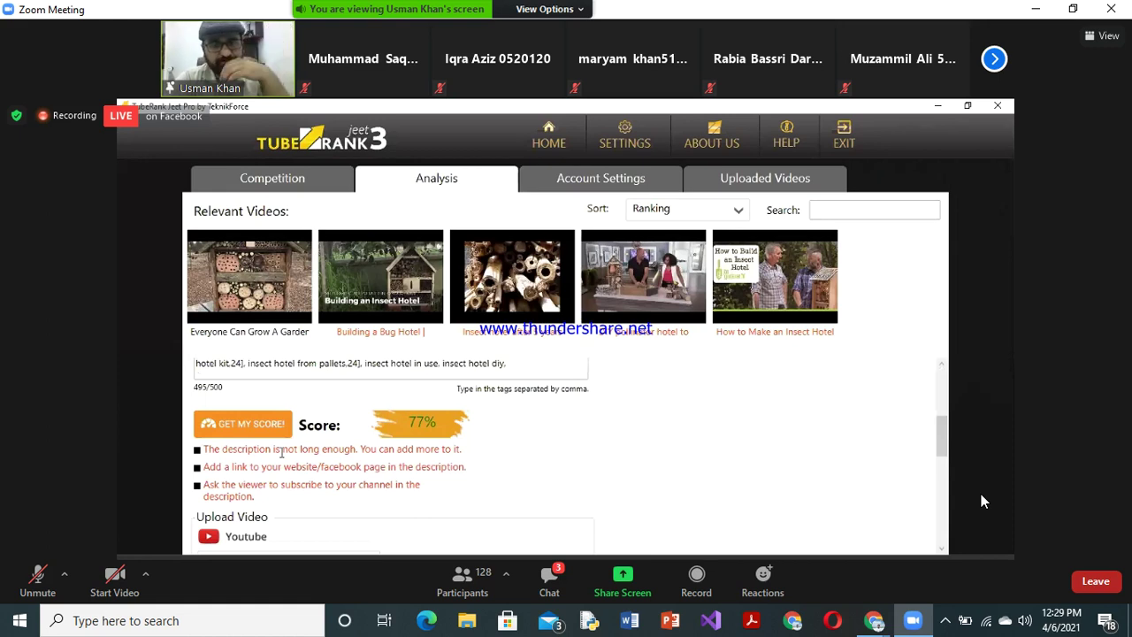
Step: Remove "Latest" and "Amazon Product" from the video title so it reads "Top 5 Wooden Insect Hotel and Houses For Garden Reviews"
scroll(281, 453, up, 5)
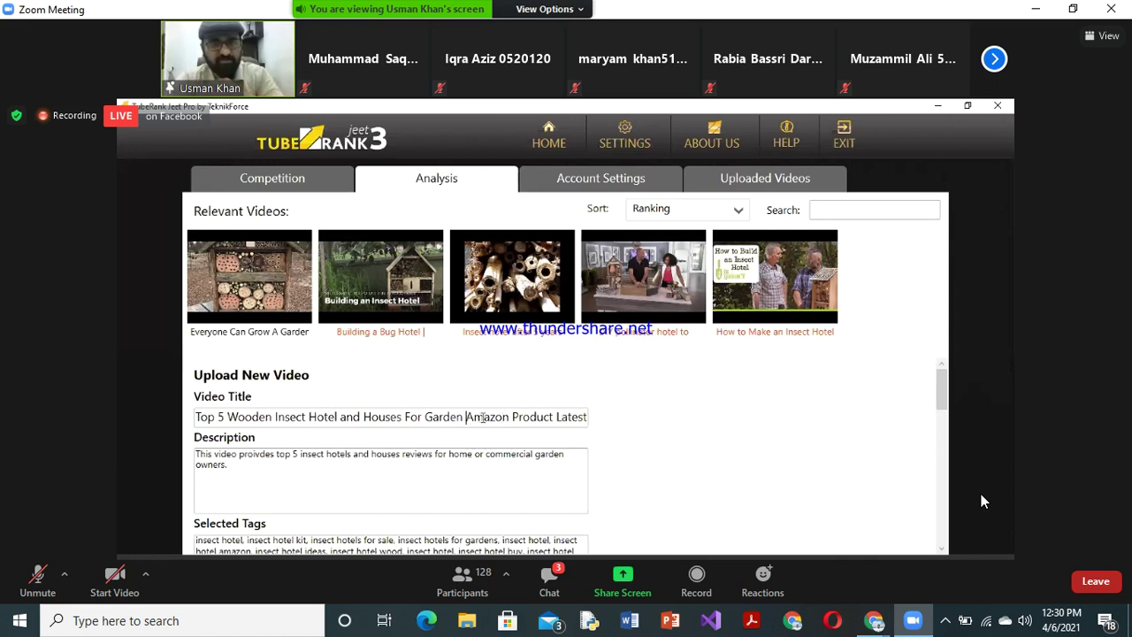
double_click(564, 416)
key(BackSpace)
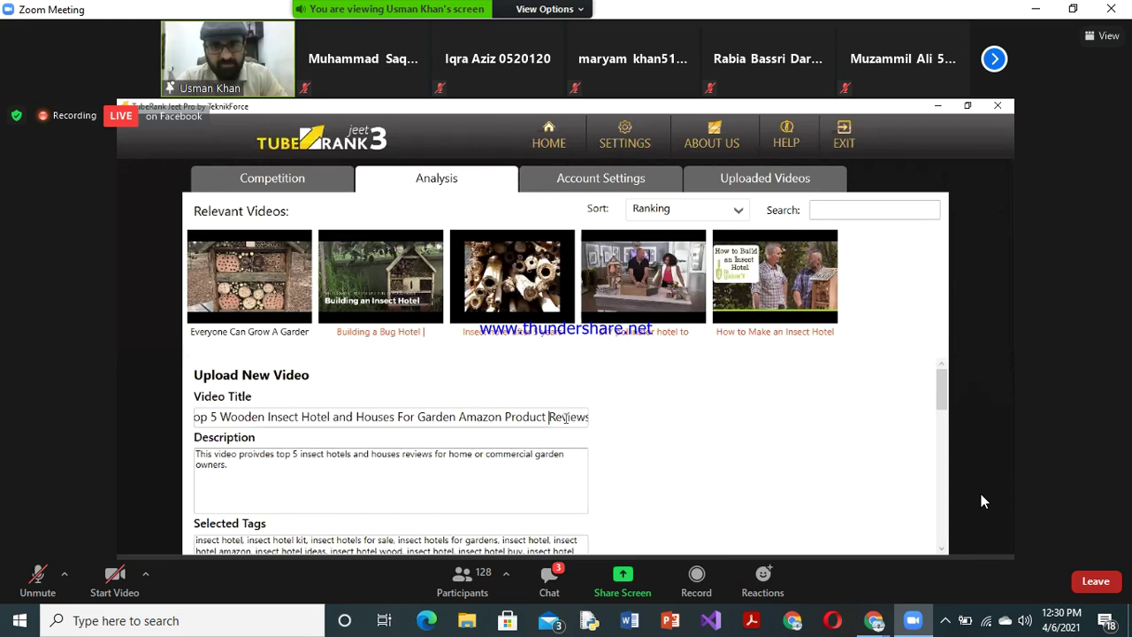
double_click(474, 417)
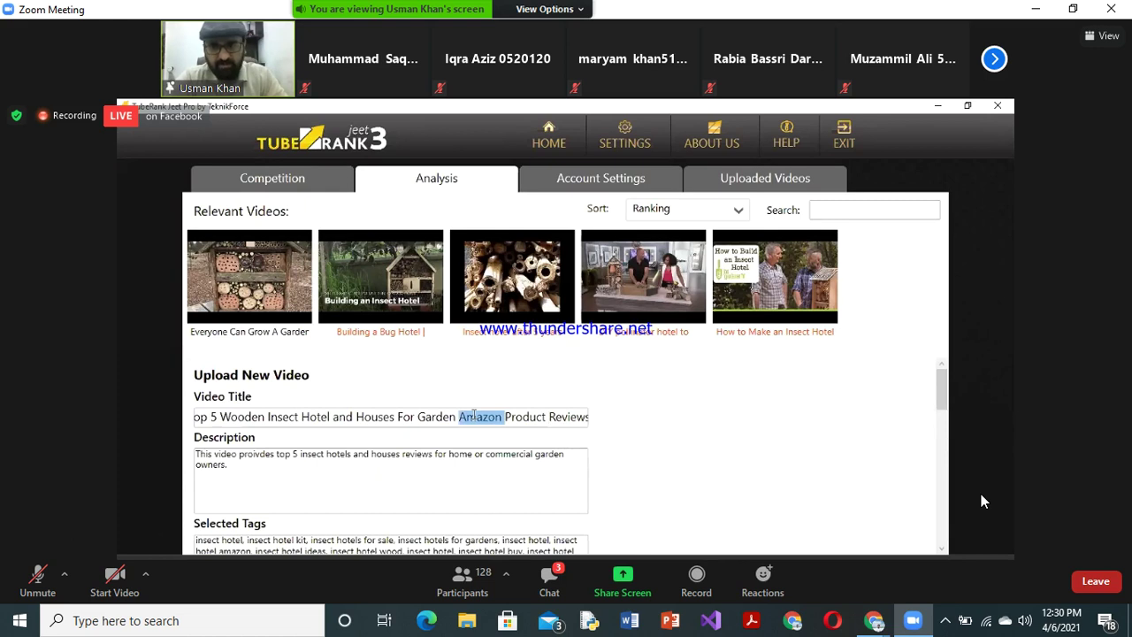
key(Delete)
key(Delete)
key(Delete)
key(Delete)
key(Delete)
key(Delete)
key(Delete)
key(Delete)
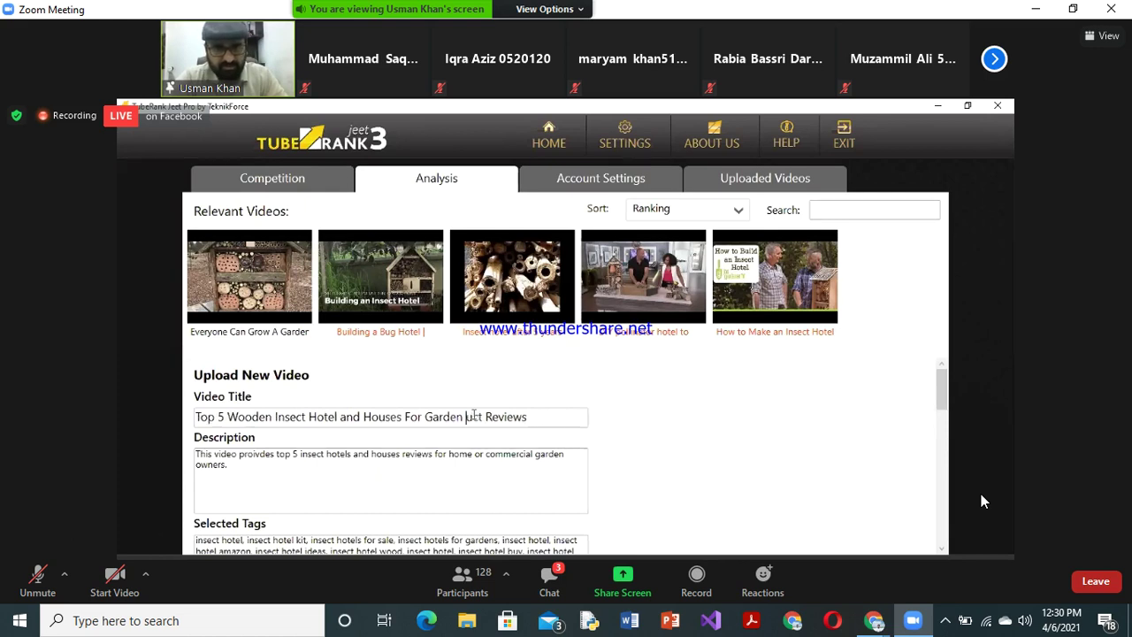
key(Delete)
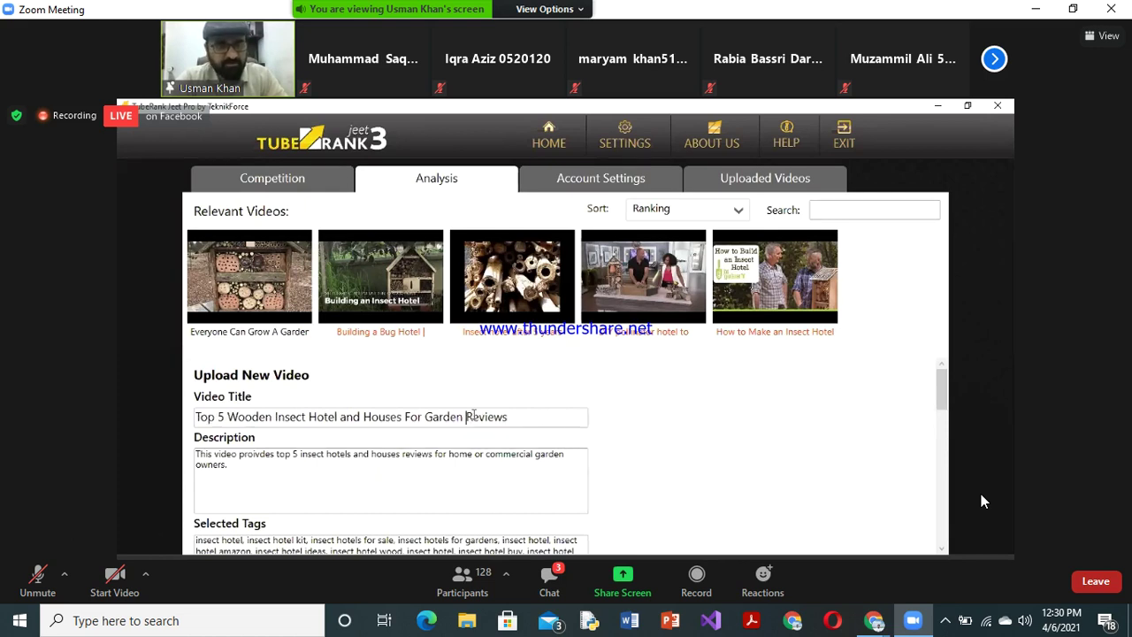
Step: Recalculate the score with the shortened title and review the updated suggestions
scroll(606, 434, down, 3)
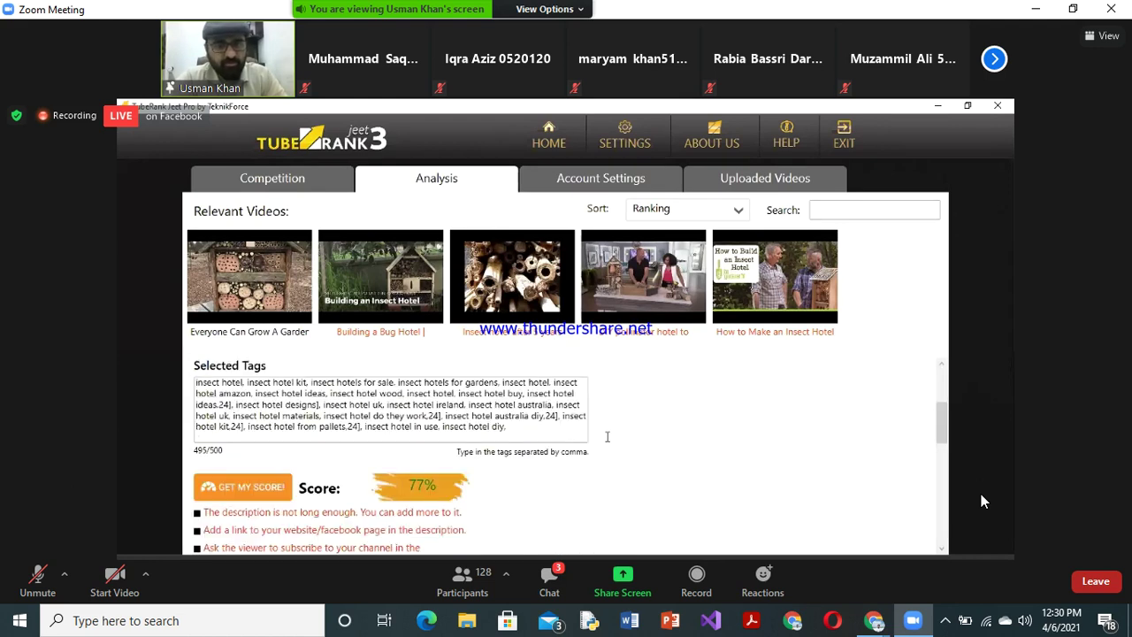
click(275, 489)
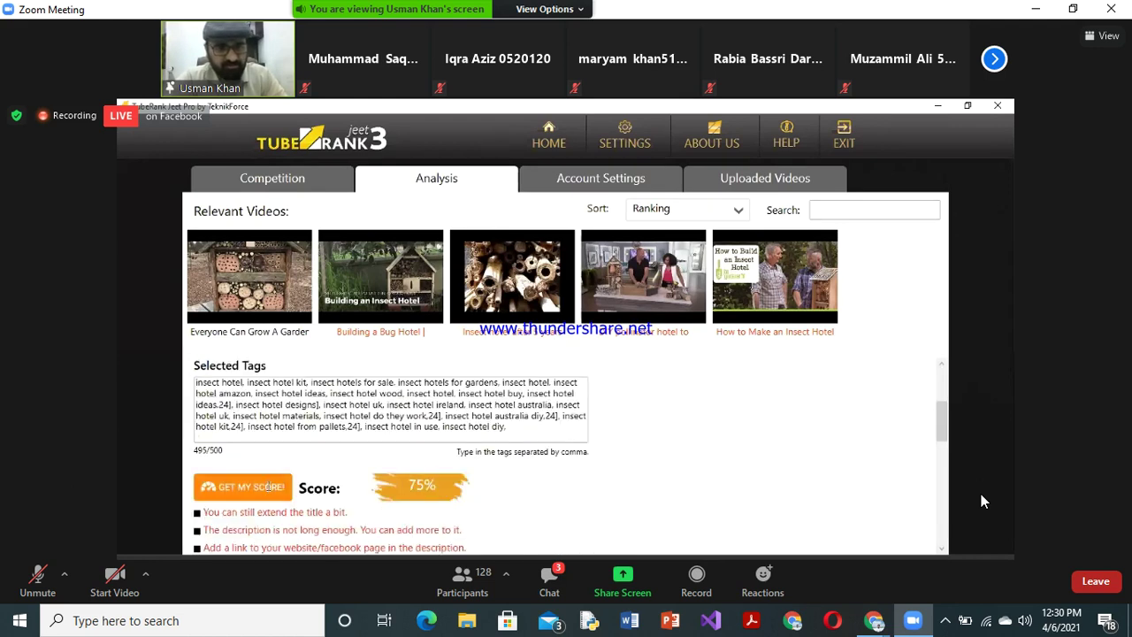
scroll(268, 484, down, 1)
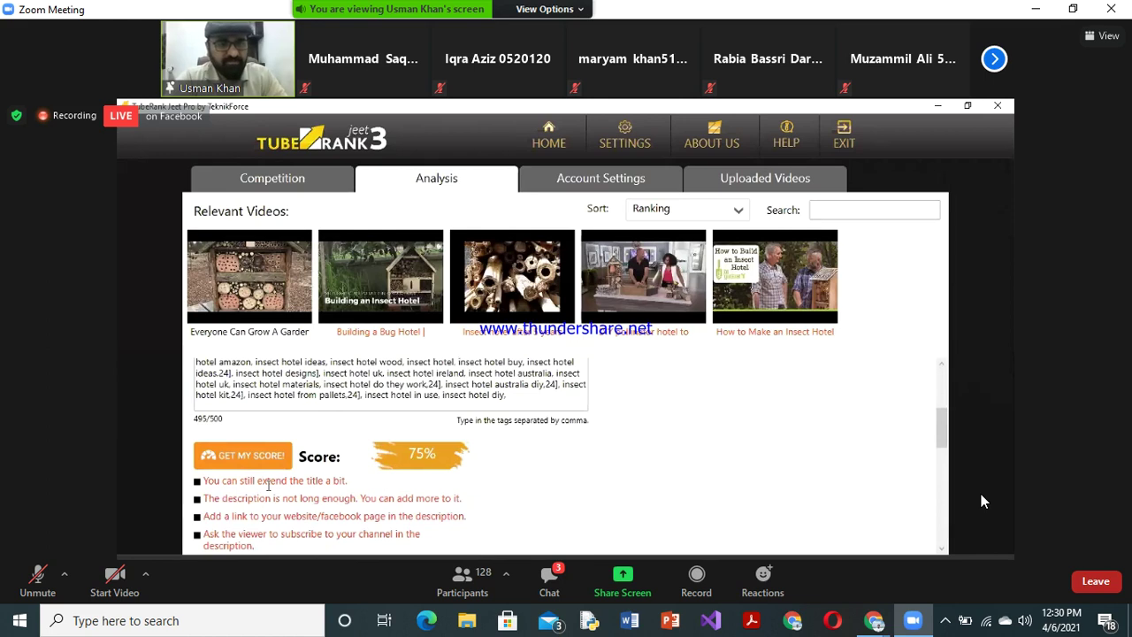
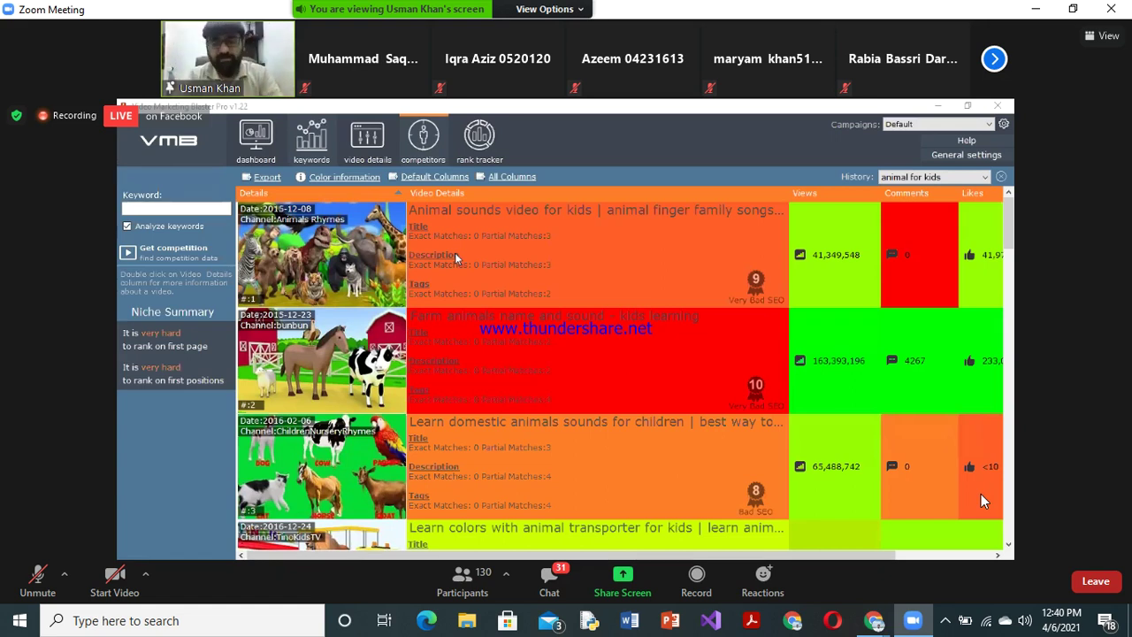
Step: Enter "mehendi design" as the keyword for the competition analysis, with keyword analysis included
click(186, 205)
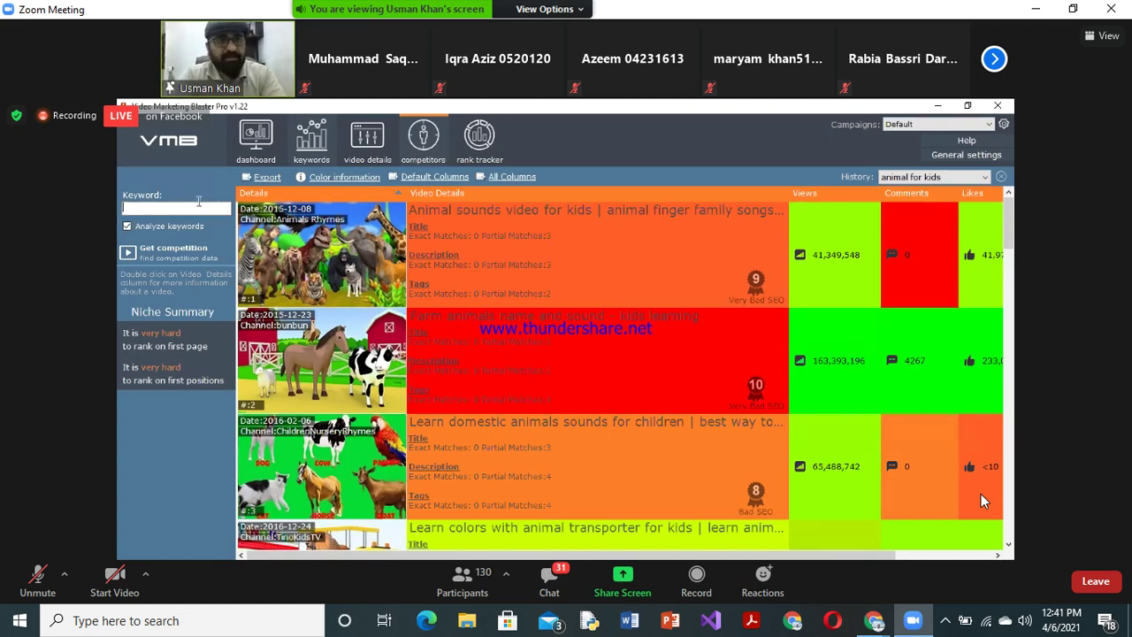
text(mehendi design)
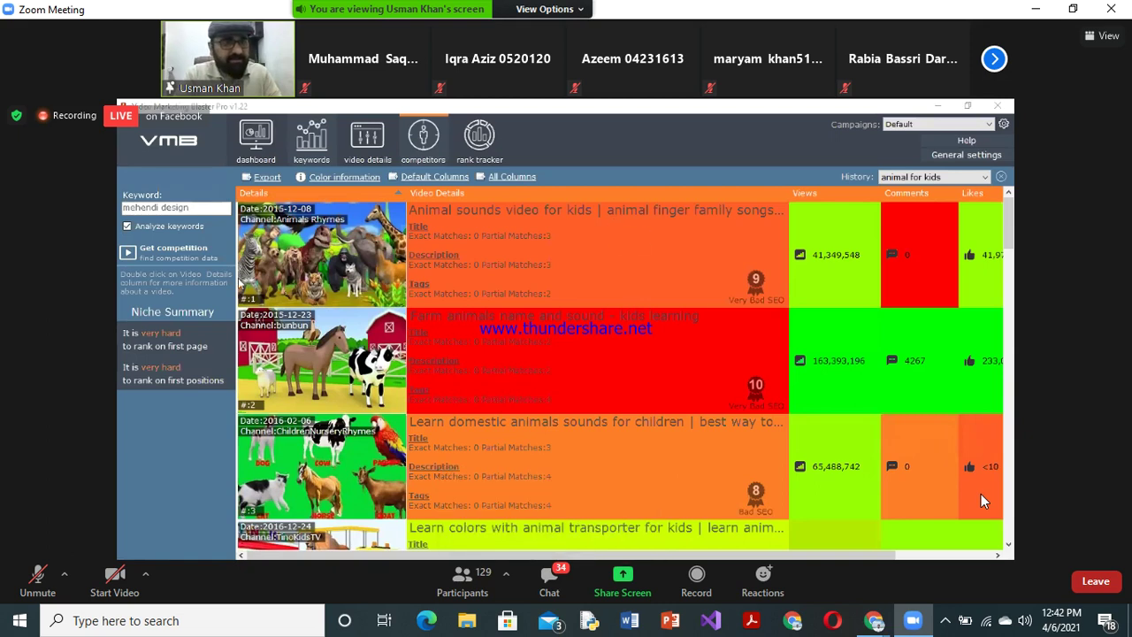
click(127, 226)
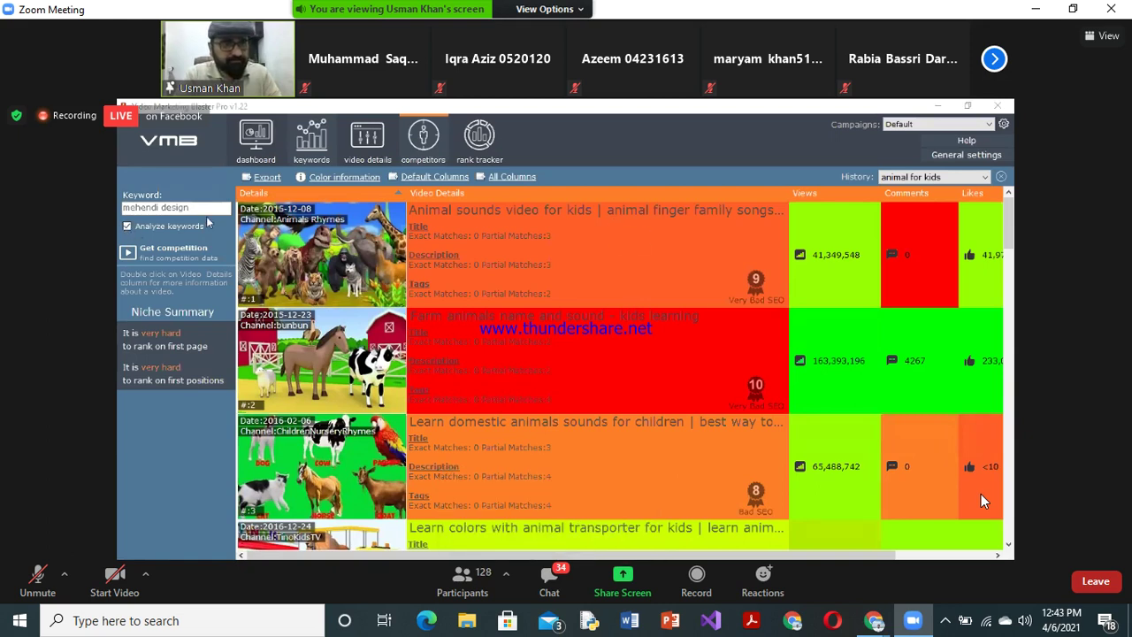
Step: Open keyword research and enter "mehendi design" as the main keyword
click(310, 146)
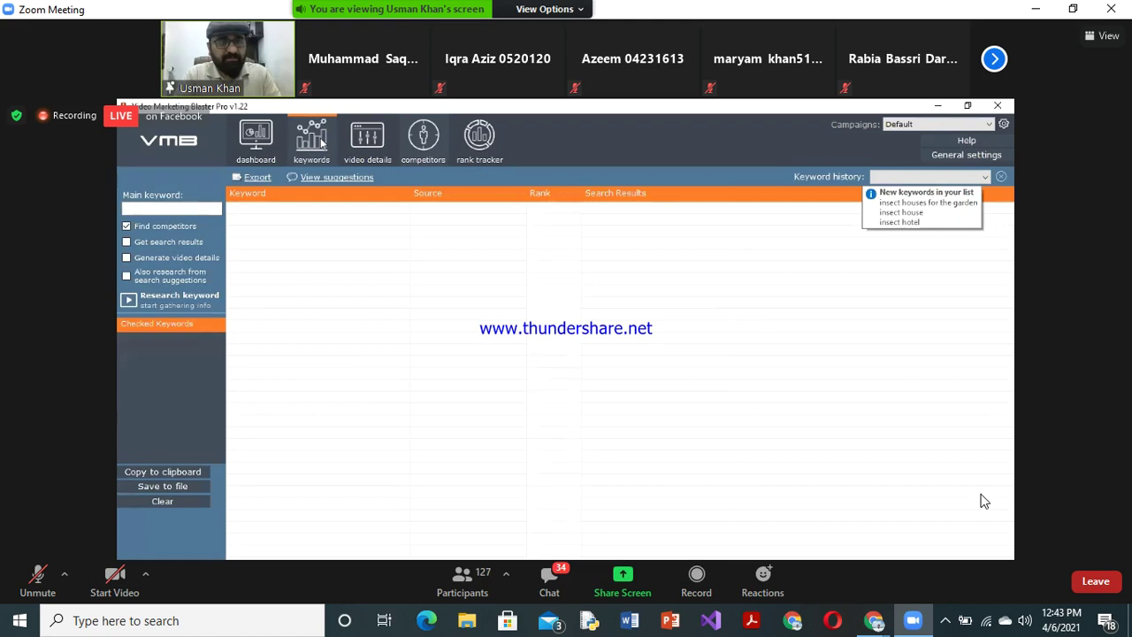
click(149, 209)
text(mehendi )
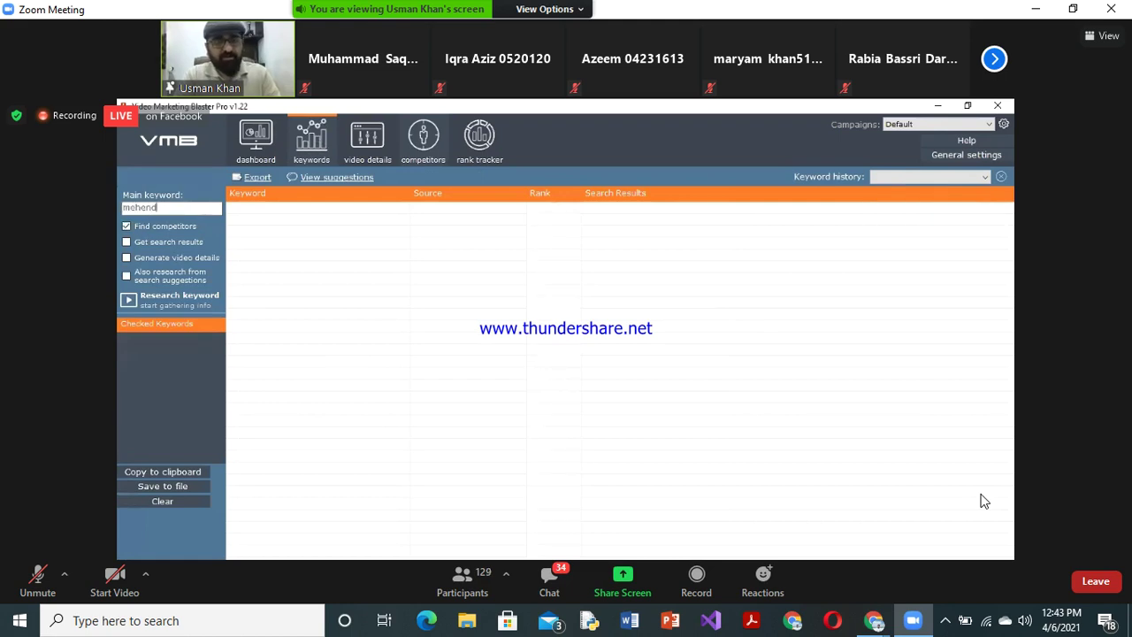
text(design)
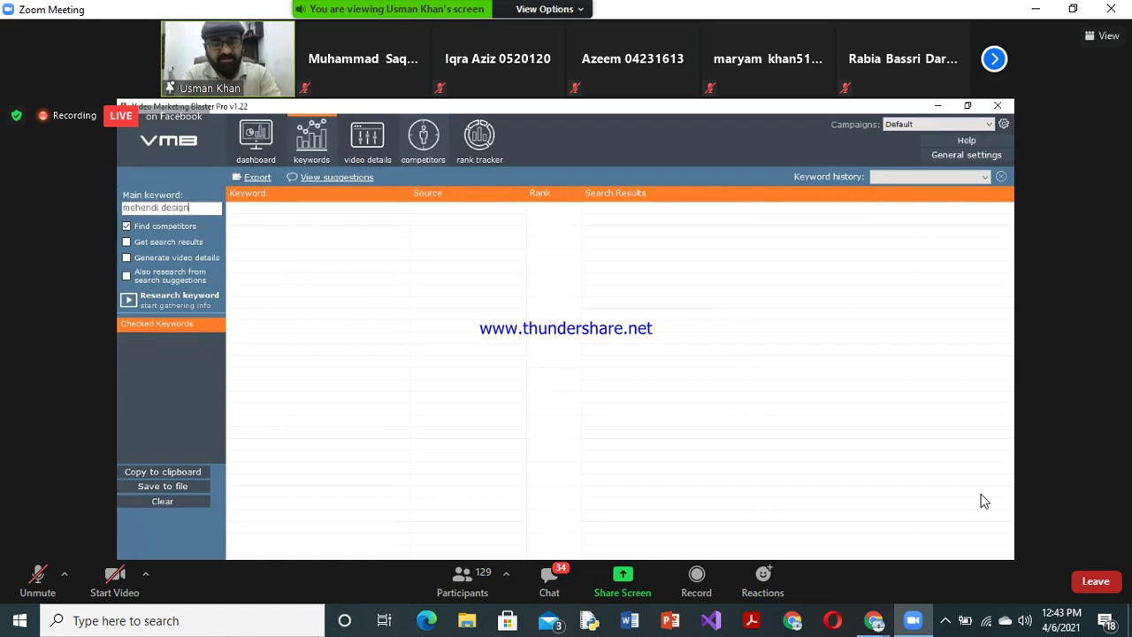
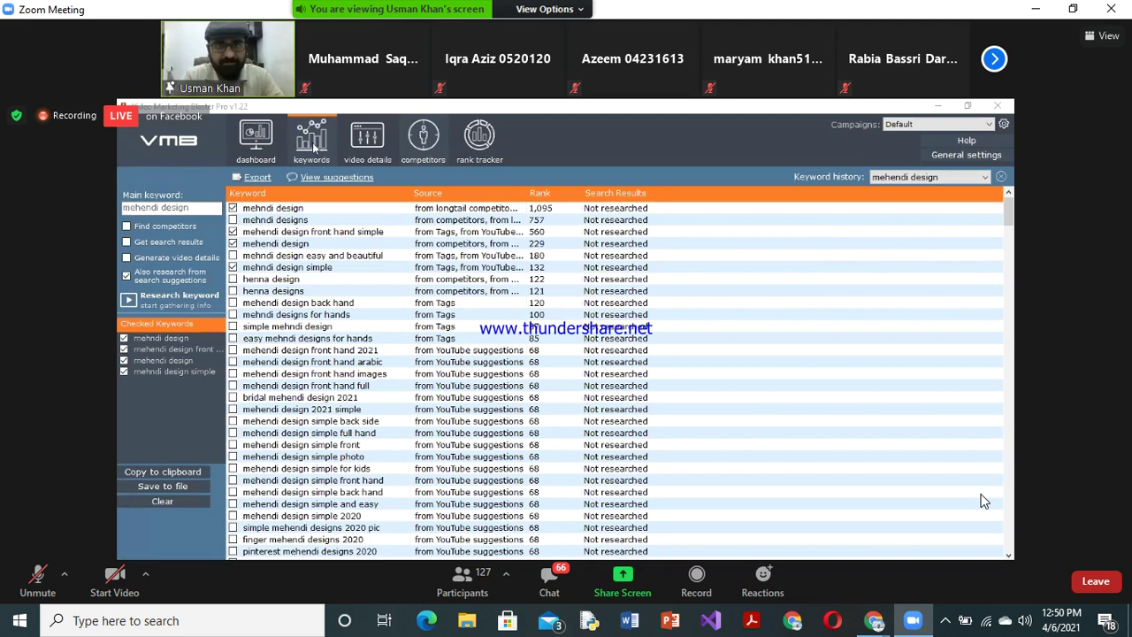
drag(125, 207, 222, 206)
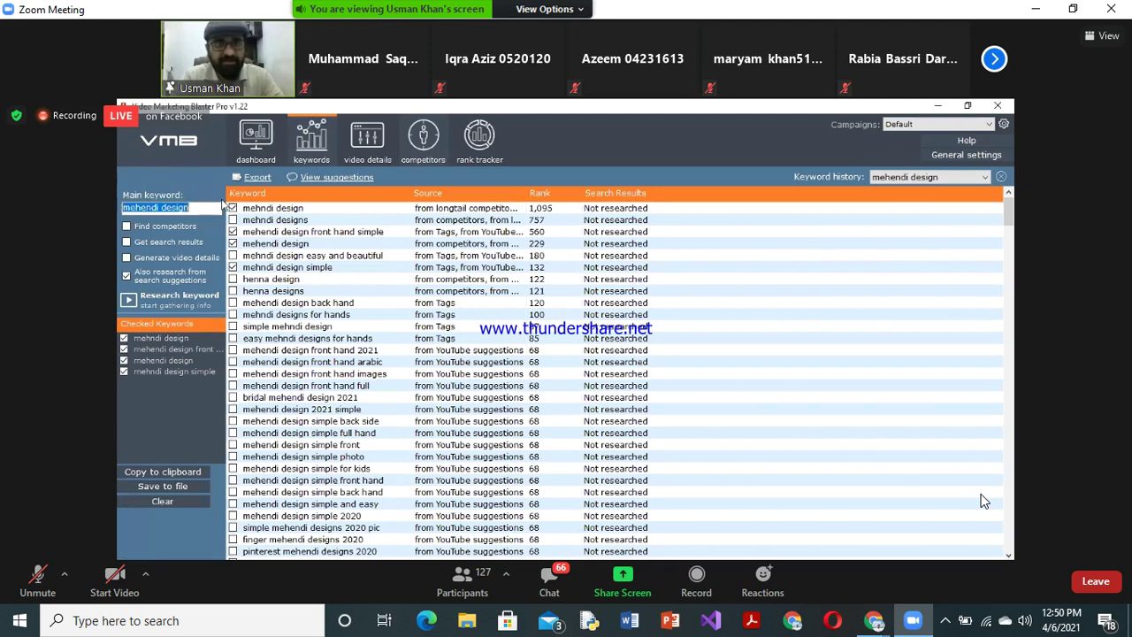
click(173, 419)
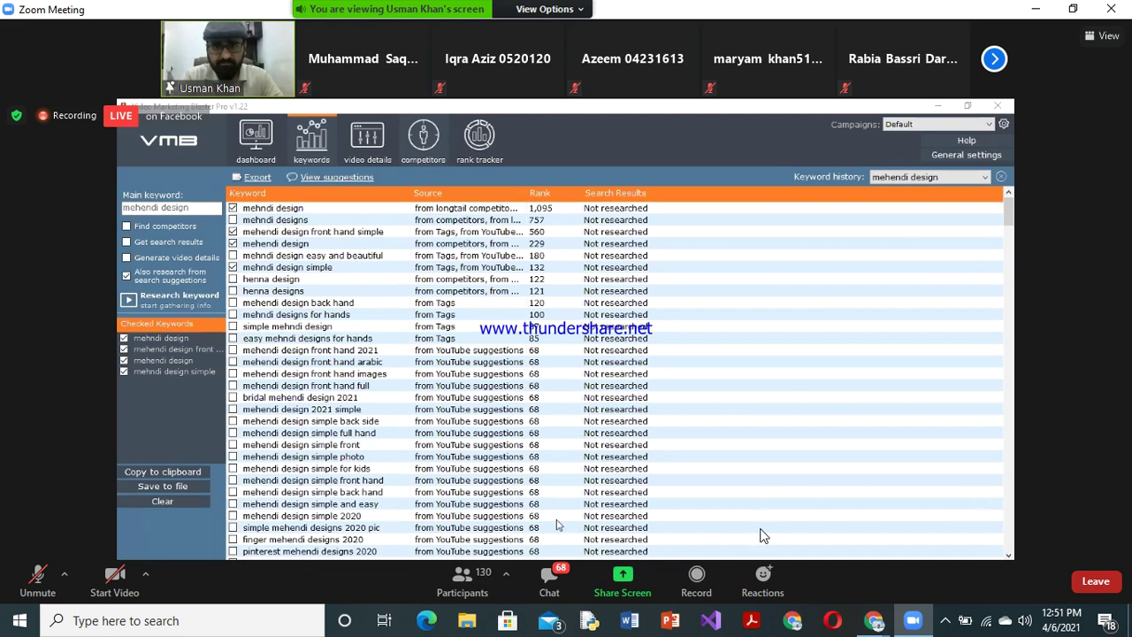
Step: Show the Zoom meeting's participants and chat, and send the message "1" to everyone
click(452, 589)
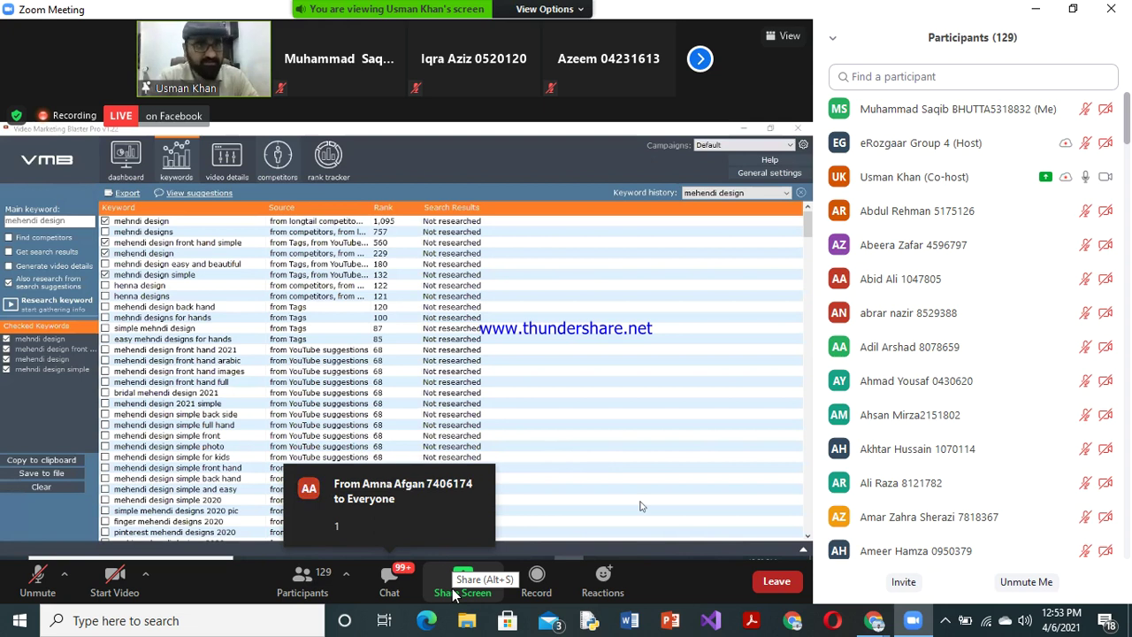
click(386, 577)
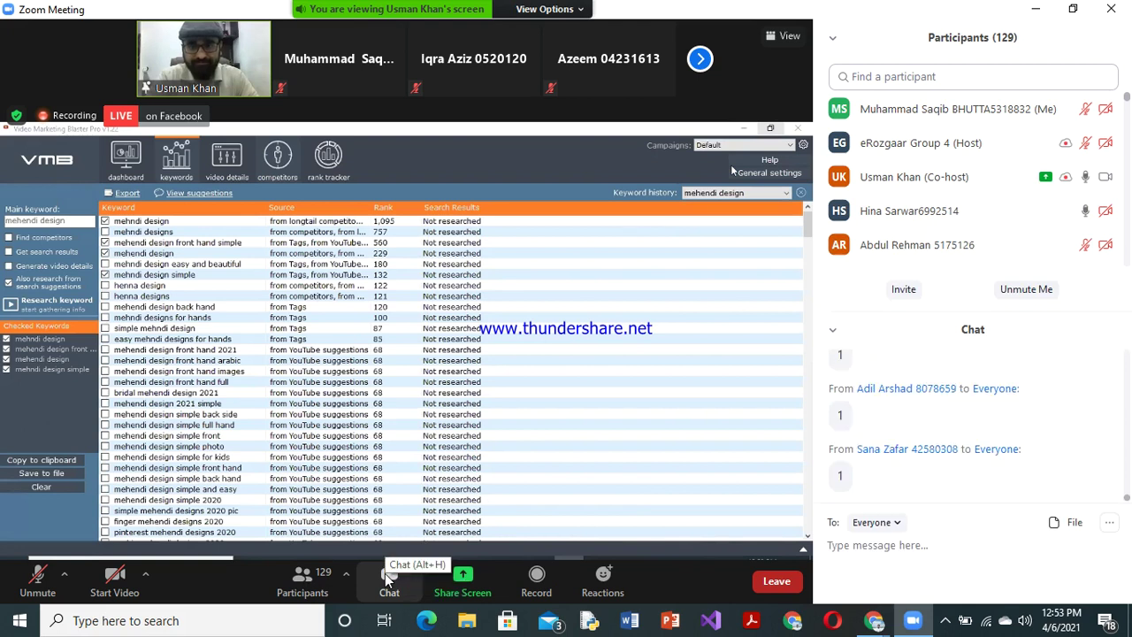
click(884, 546)
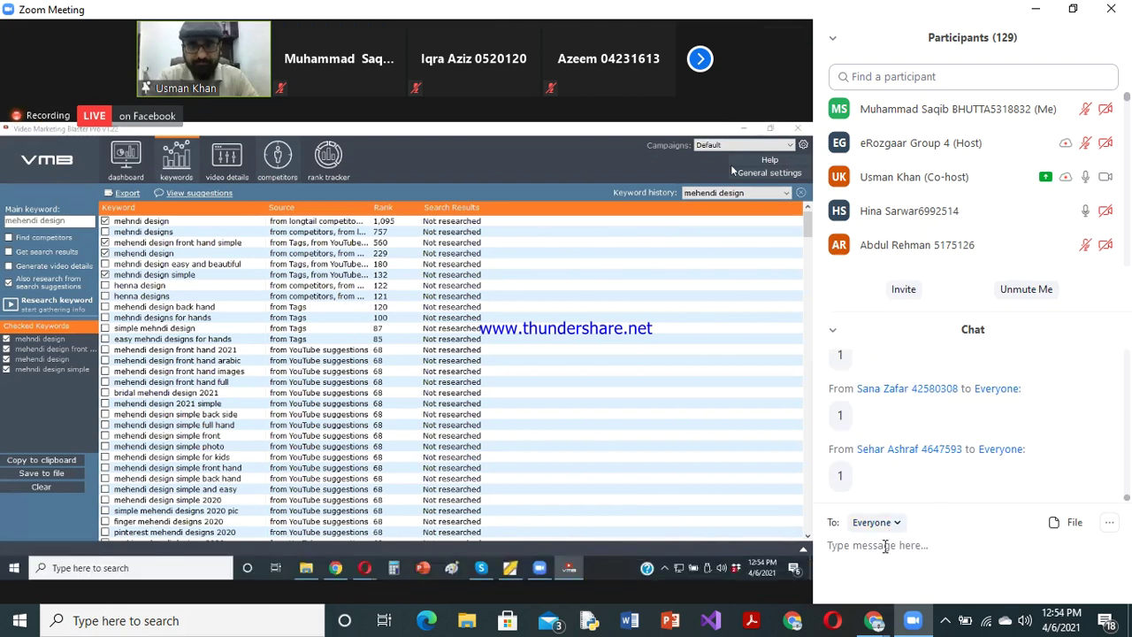
text(1)
key(Return)
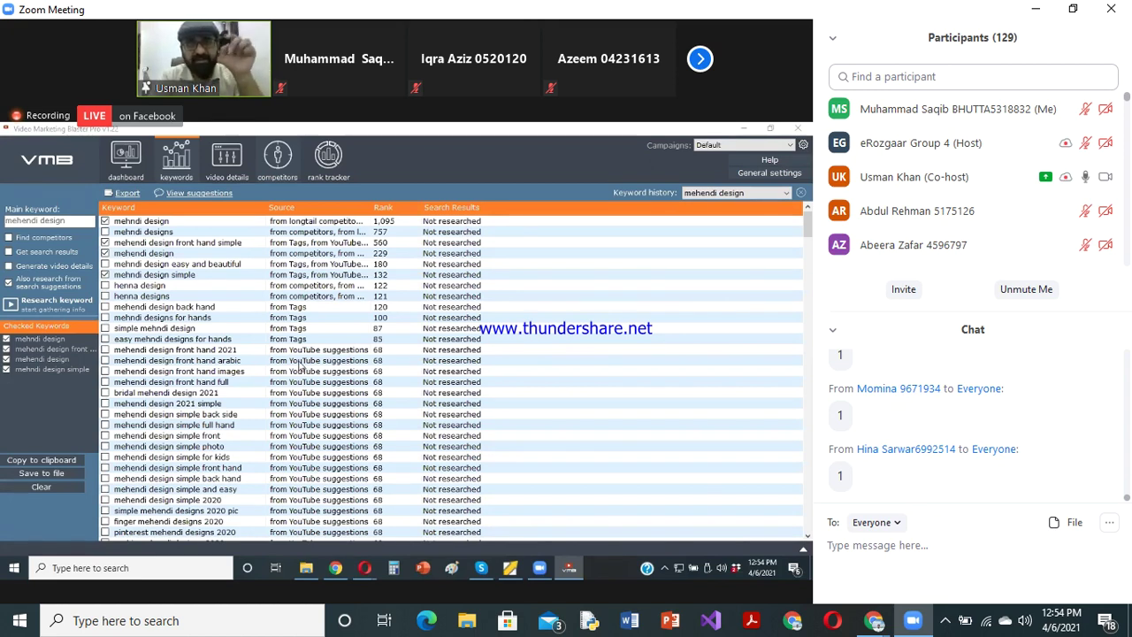
click(105, 242)
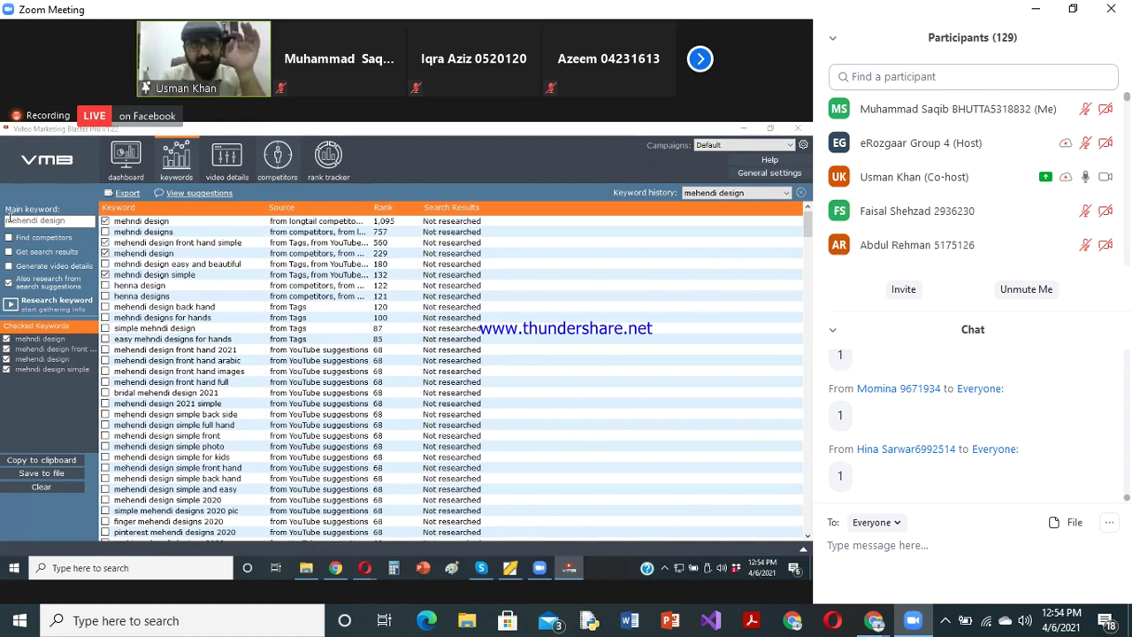
drag(11, 220, 69, 220)
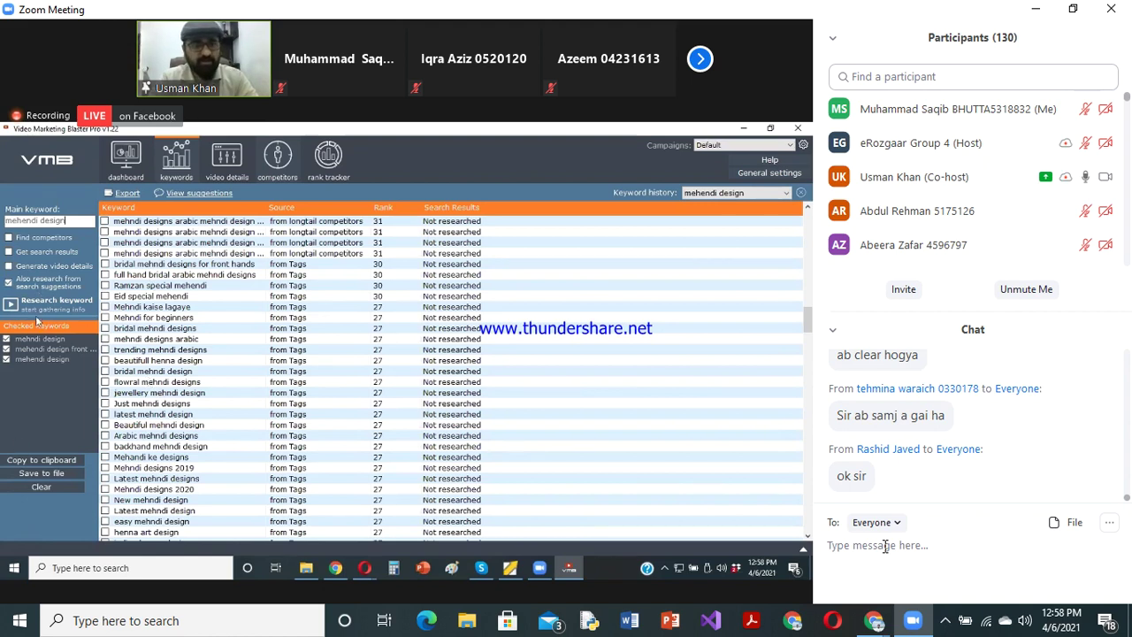
click(32, 462)
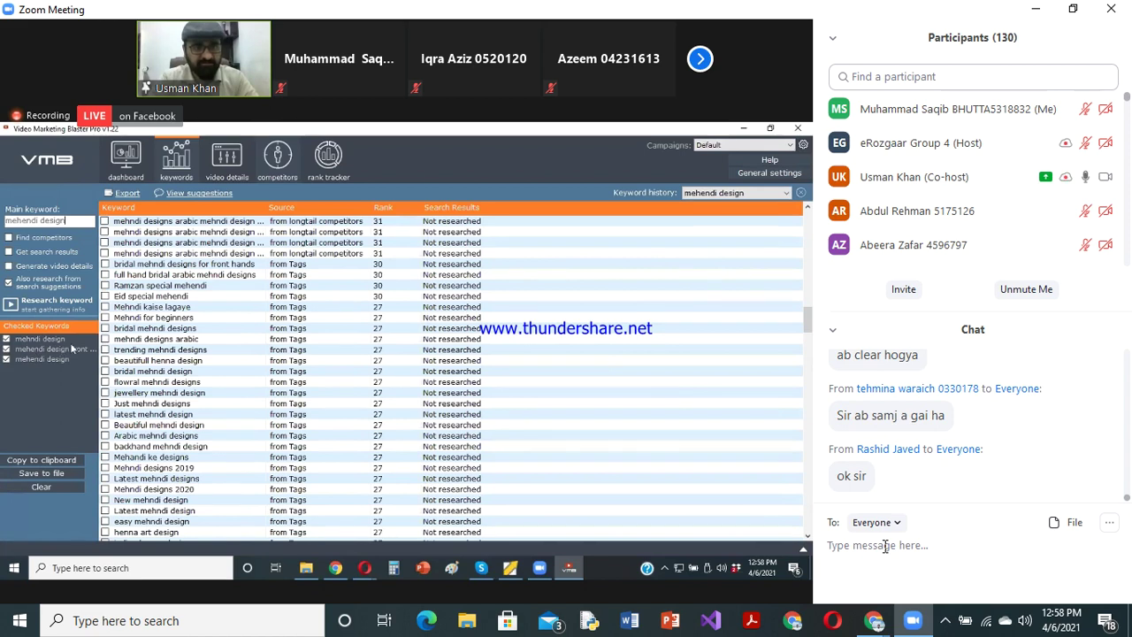
scroll(267, 331, up, 10)
scroll(268, 331, up, 10)
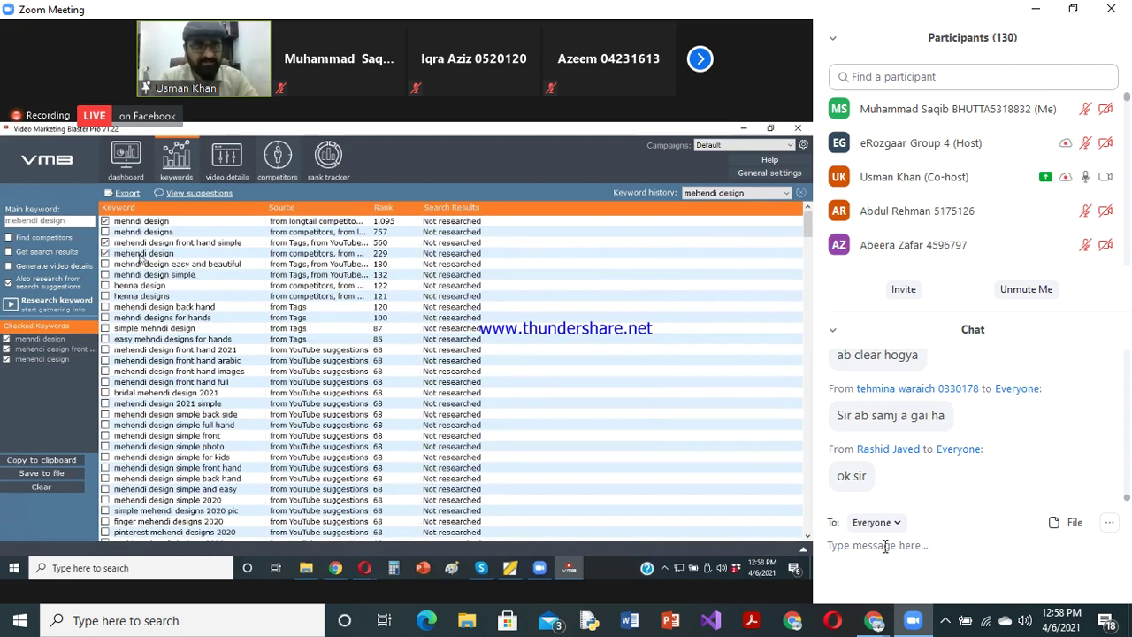
click(221, 165)
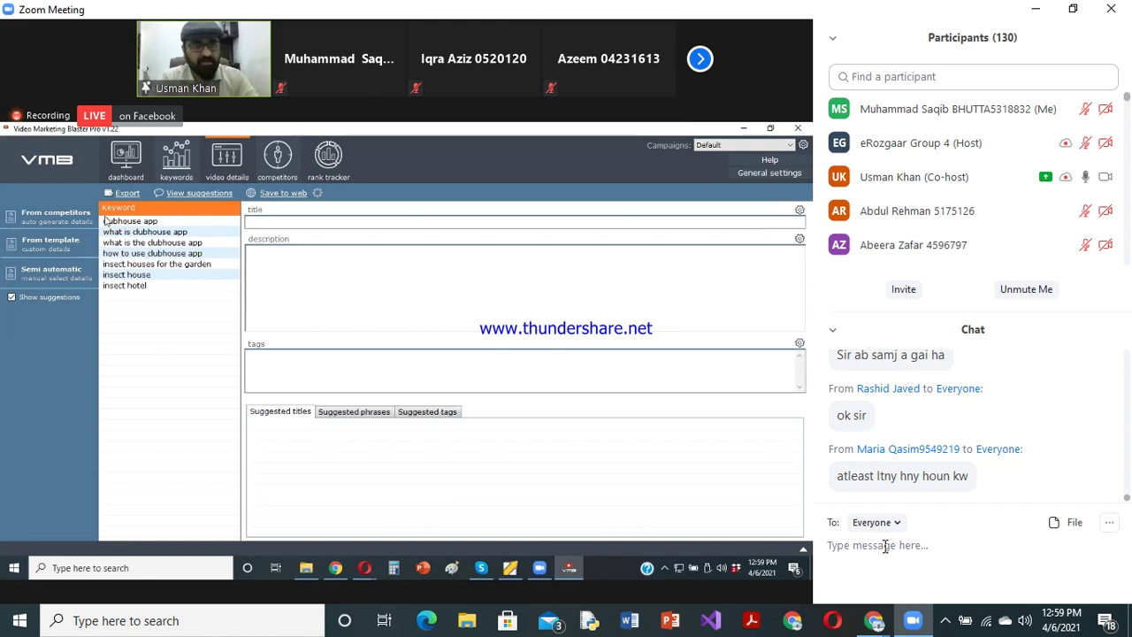
click(60, 223)
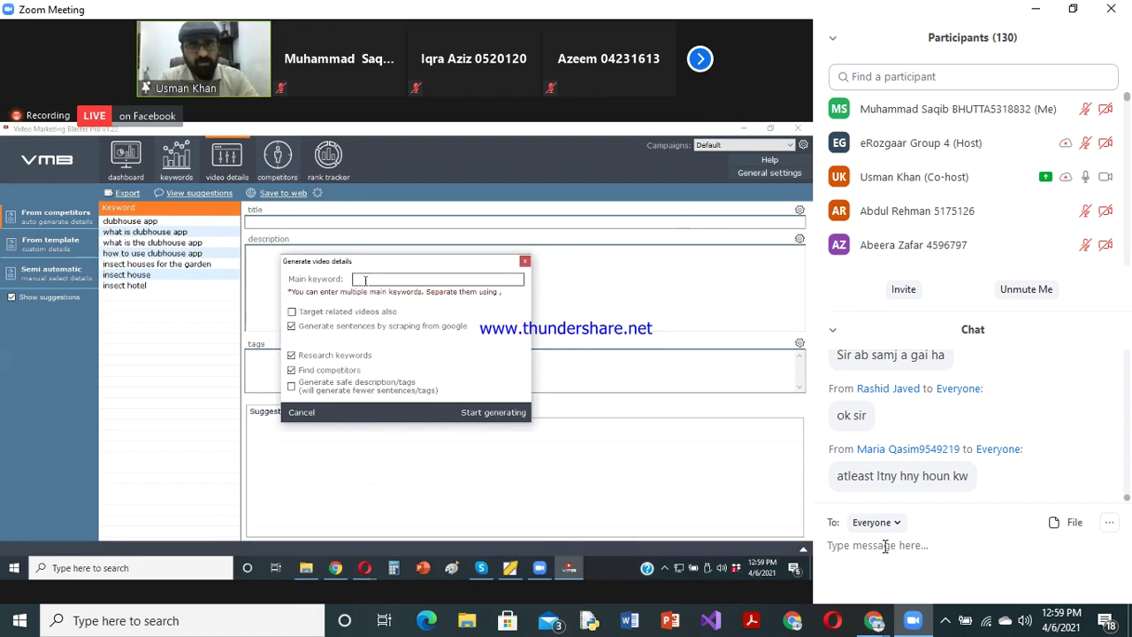
text(Copy to clipboard)
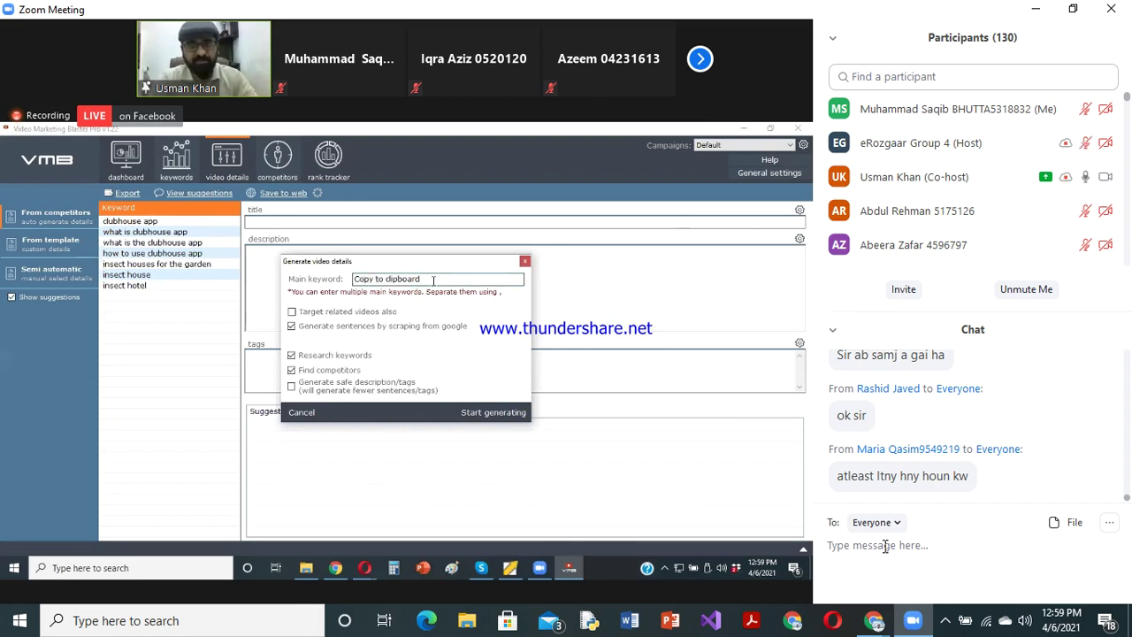
key(BackSpace)
key(BackSpace)
key(BackSpace)
key(BackSpace)
key(BackSpace)
key(BackSpace)
key(BackSpace)
key(BackSpace)
key(BackSpace)
key(BackSpace)
key(BackSpace)
key(BackSpace)
key(BackSpace)
key(BackSpace)
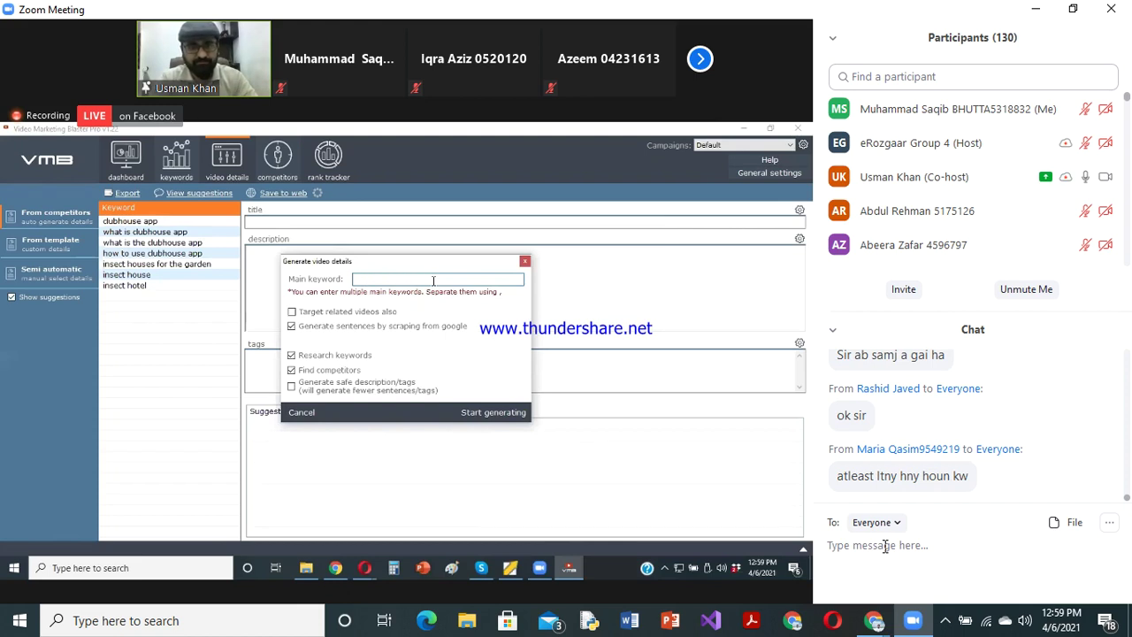
click(302, 412)
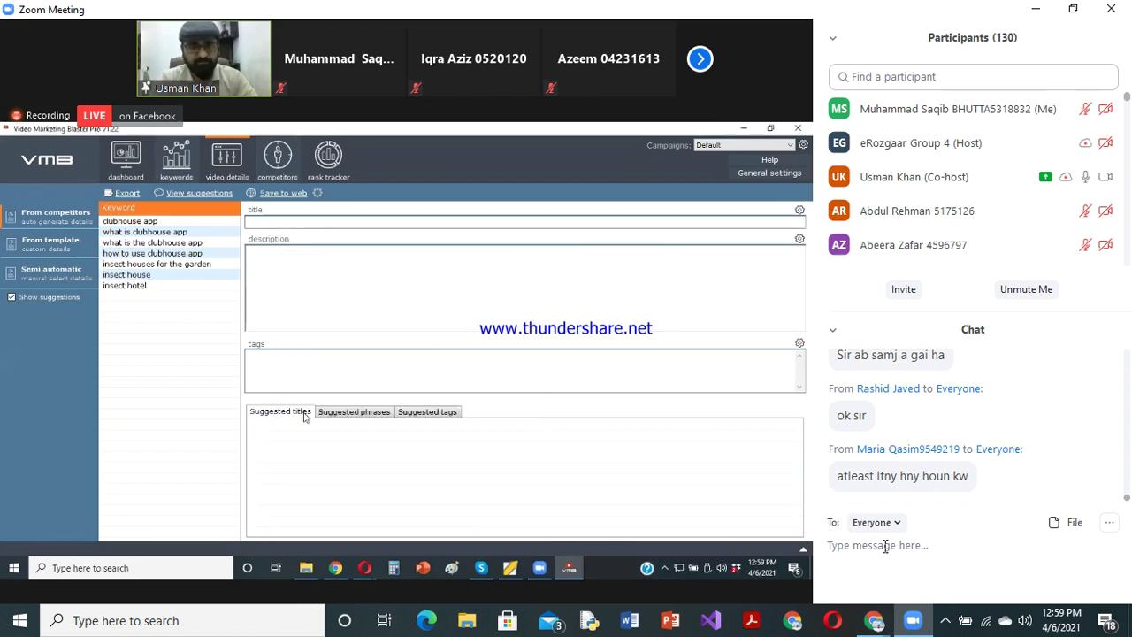
Step: Return to the keyword research results and copy the checked mehendi design keywords to the clipboard
click(177, 158)
click(34, 465)
click(34, 463)
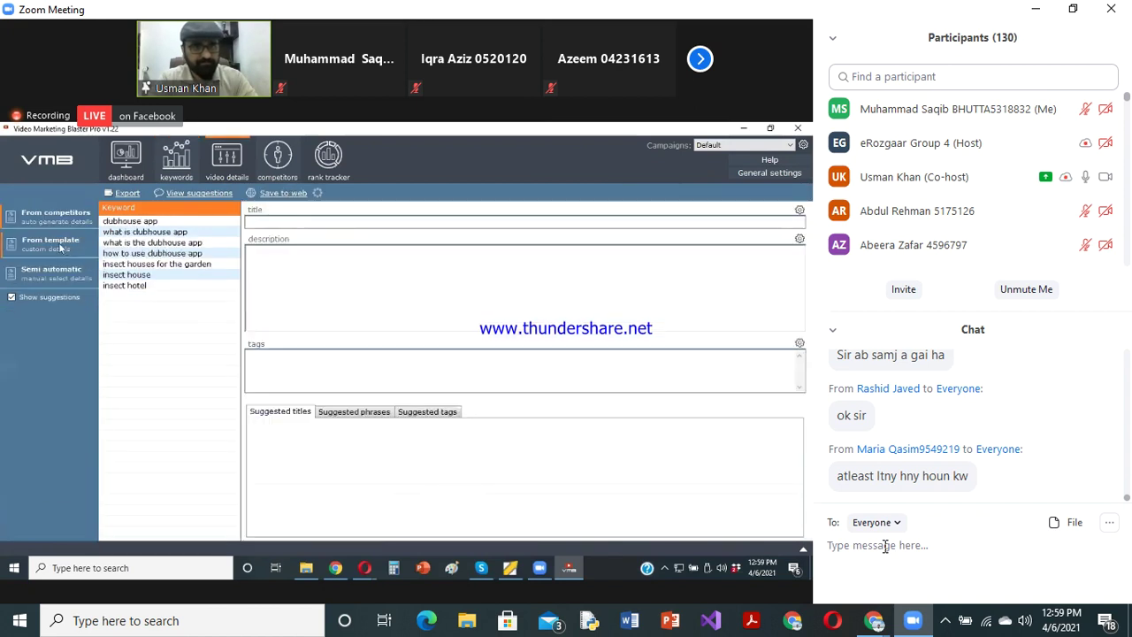
Step: Generate video details from competitors for the main keywords "mehndi design, mehendi design front hand simple, mehendi design" and dismiss the ranking suggestions
click(56, 218)
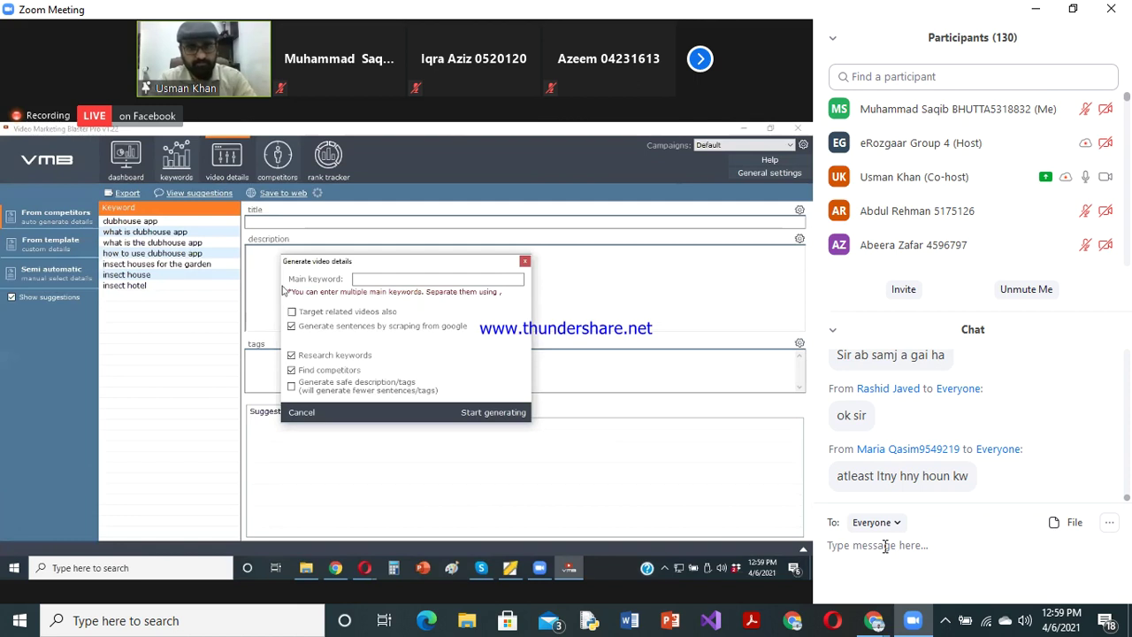
click(411, 278)
key(ctrl+v)
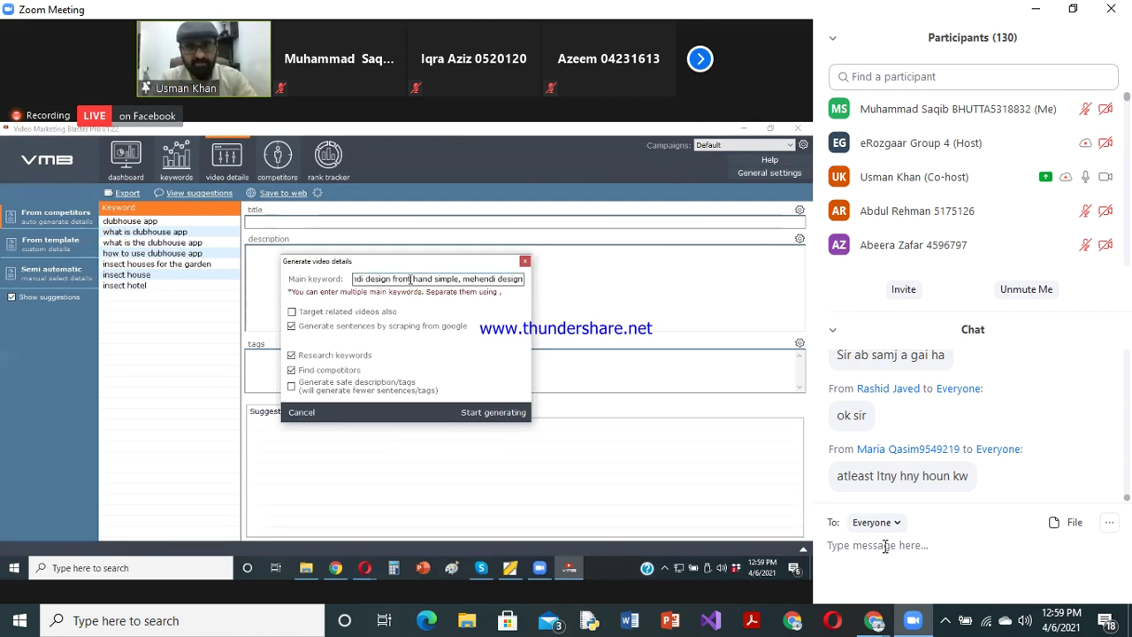
key(Home)
key(Home)
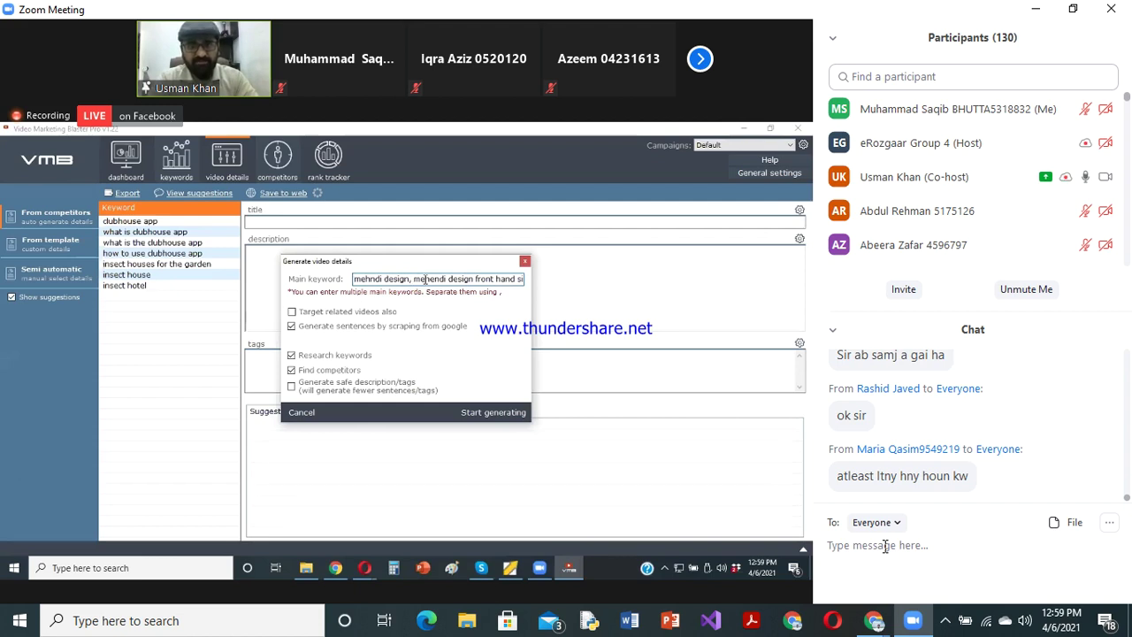
drag(353, 278, 536, 288)
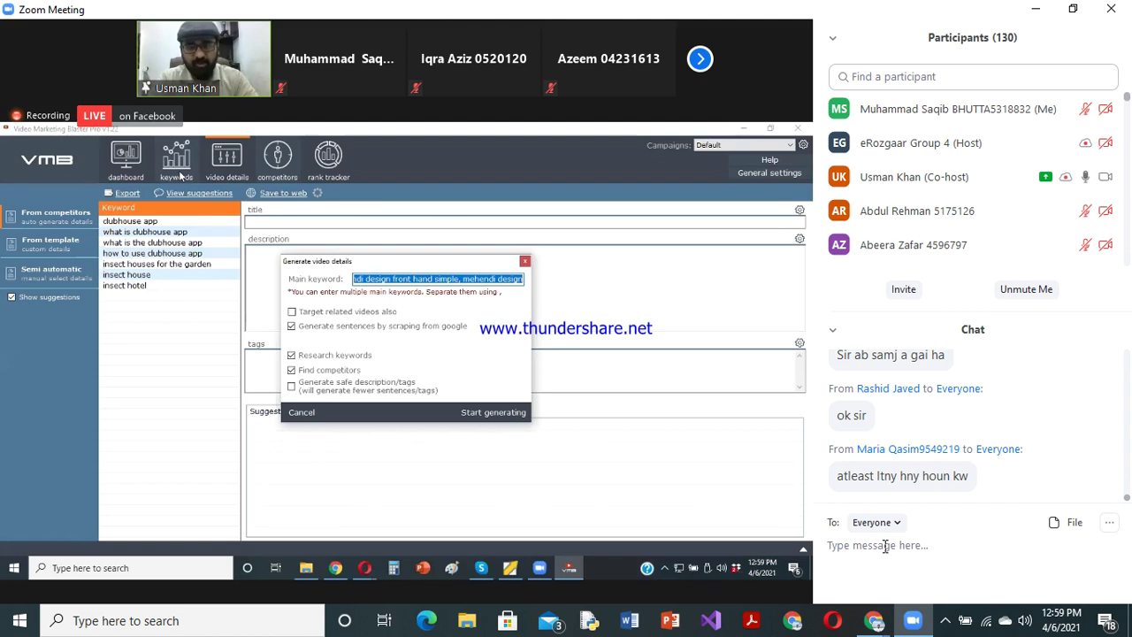
click(386, 279)
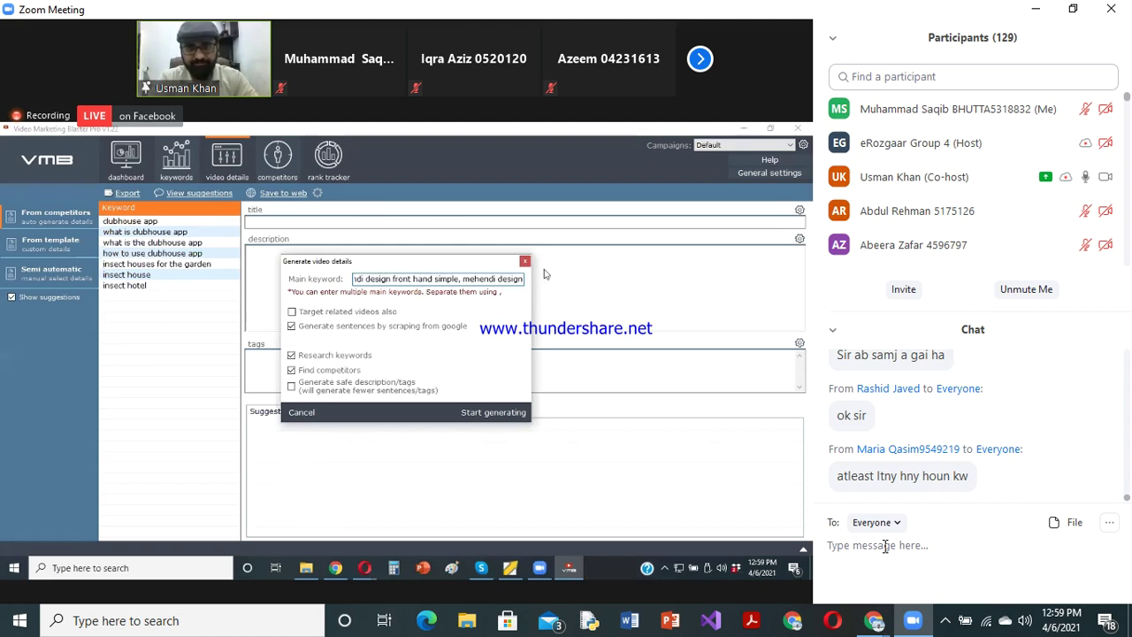
click(474, 413)
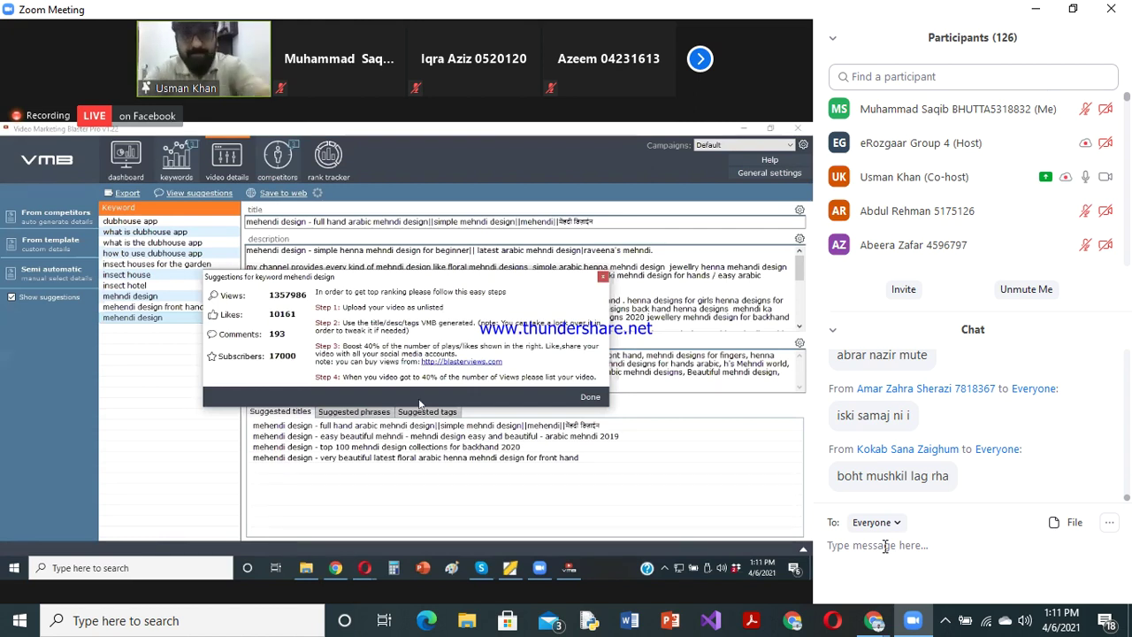
click(591, 403)
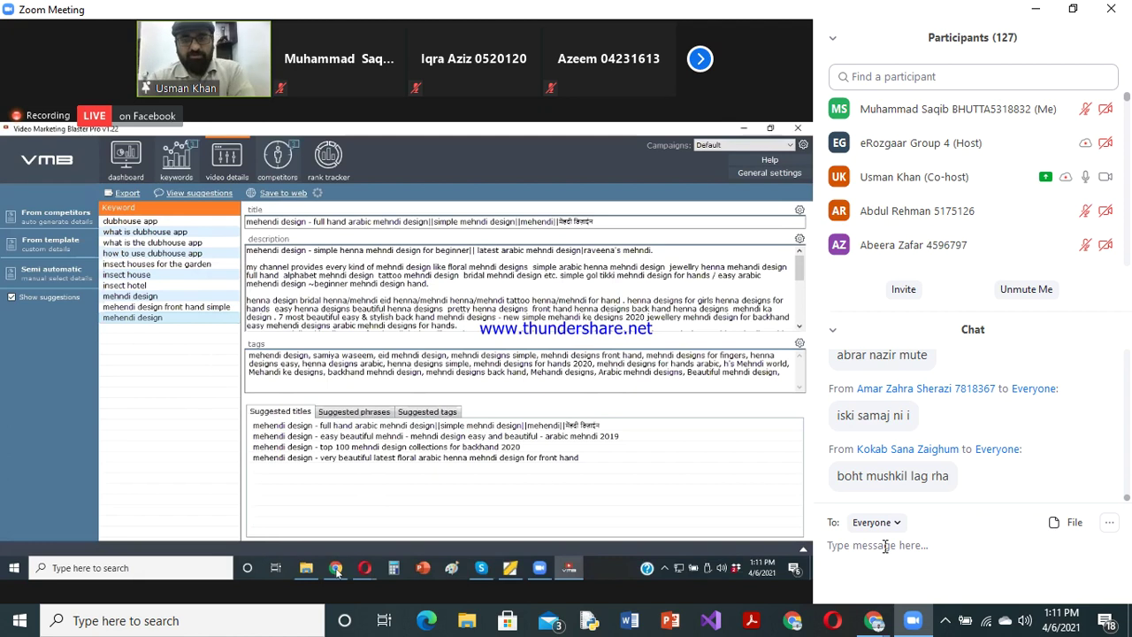
Step: Switch to Chrome and load youtube.com in a new tab
click(336, 568)
click(693, 131)
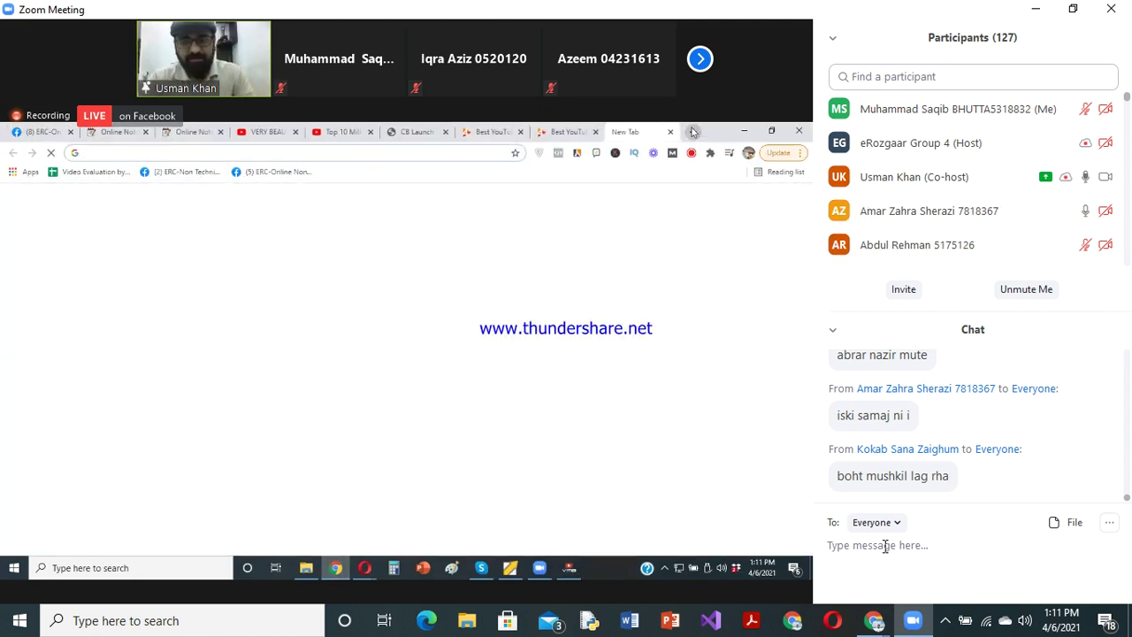
text(youtube.com)
key(Return)
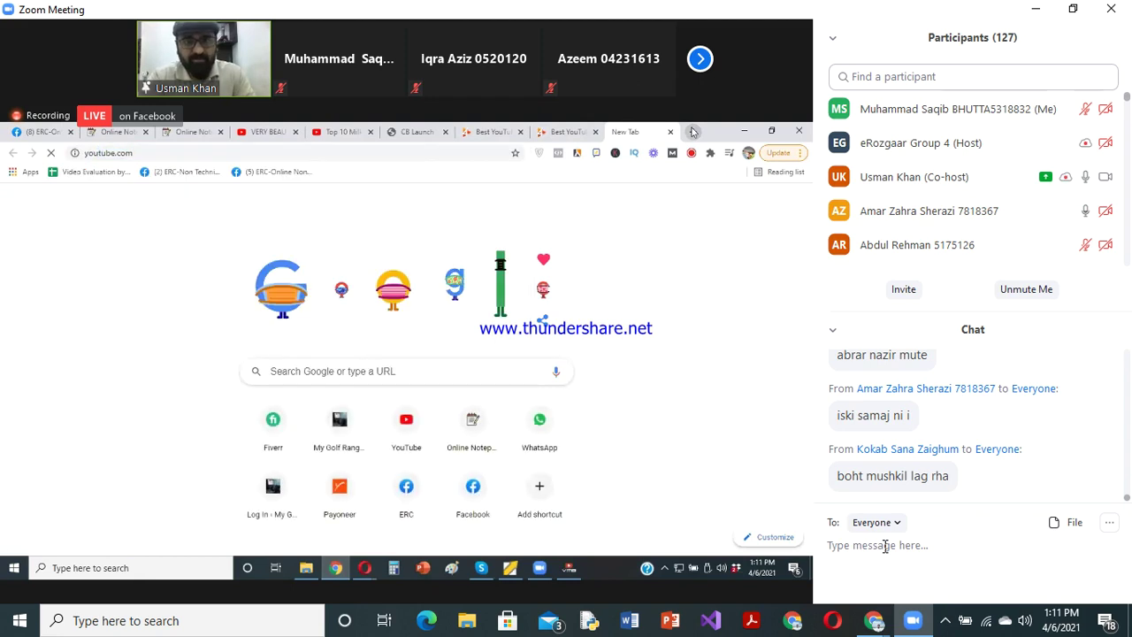